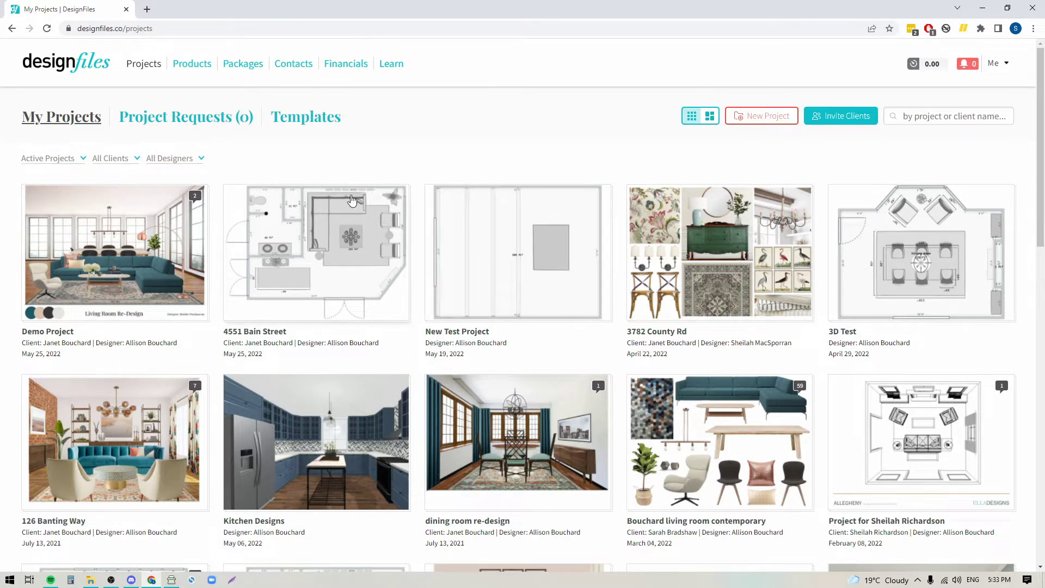
{"action": "left_click", "coordinate": [315, 245]}
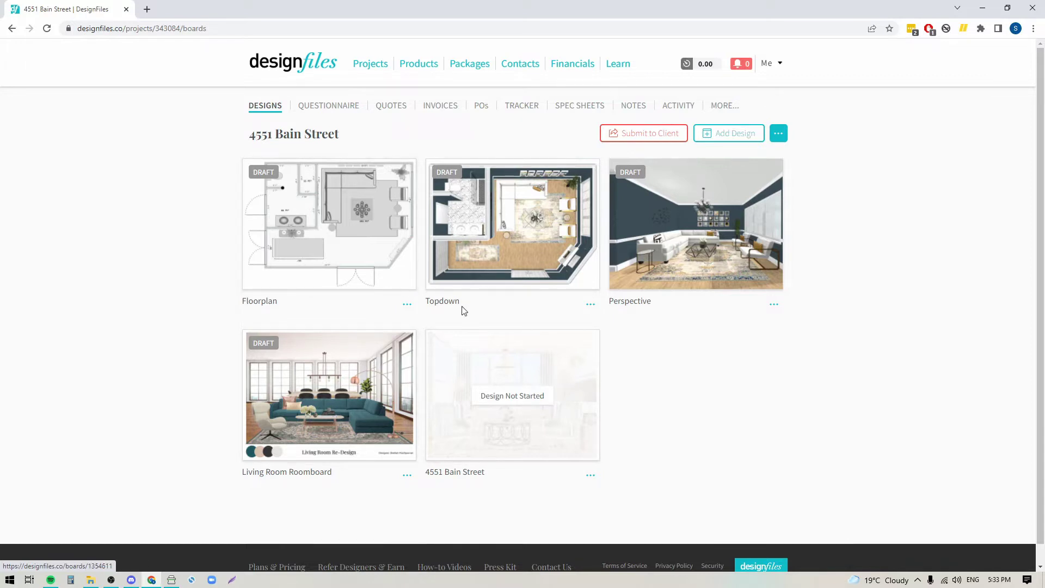
{"action": "left_click", "coordinate": [441, 106]}
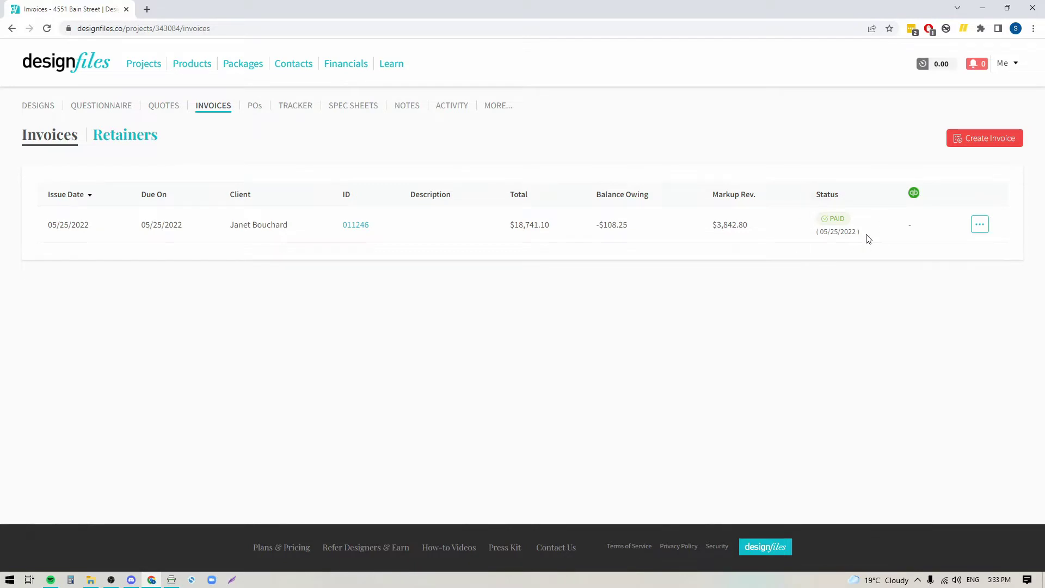
{"action": "left_click", "coordinate": [994, 141]}
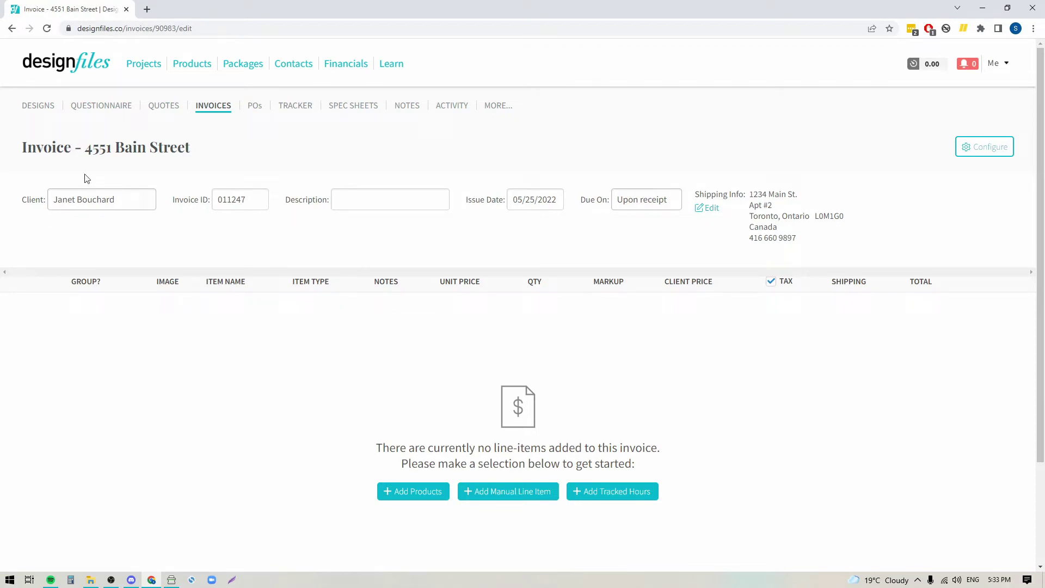
Step: Check the available client choices and the due date terms for the invoice
{"action": "left_click", "coordinate": [138, 202]}
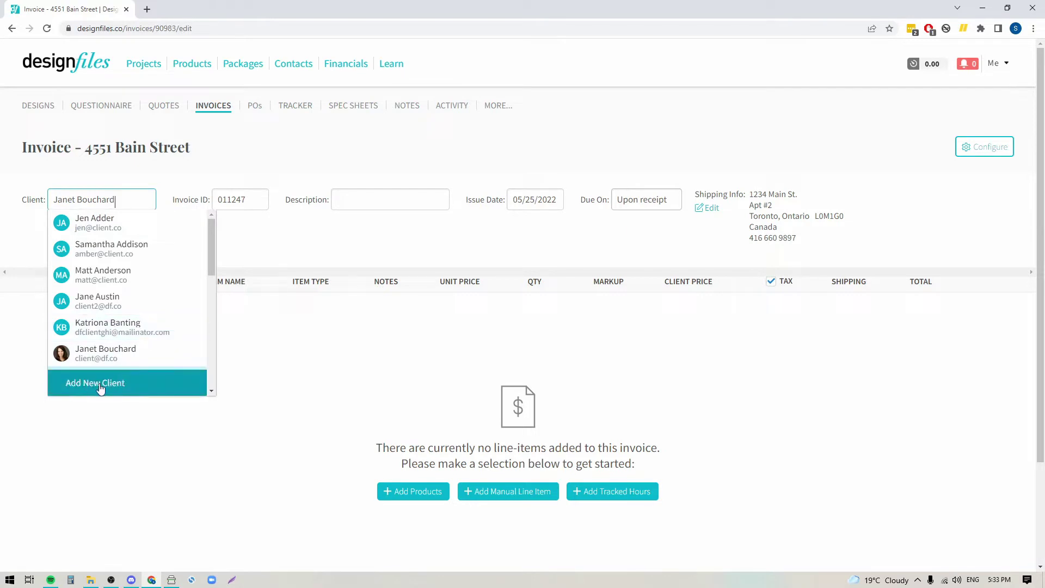
{"action": "left_click", "coordinate": [122, 445]}
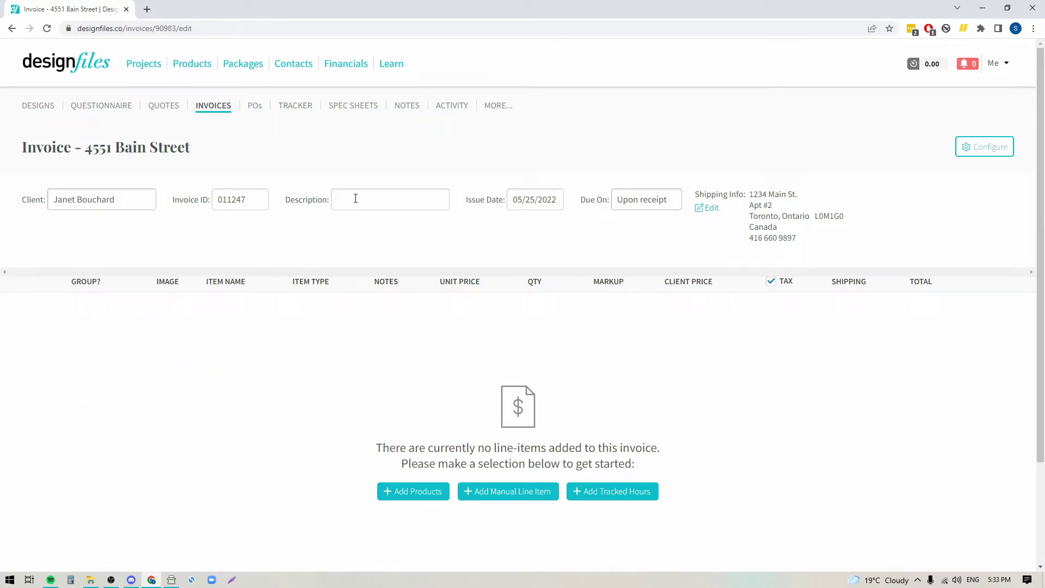
{"action": "left_click", "coordinate": [658, 200]}
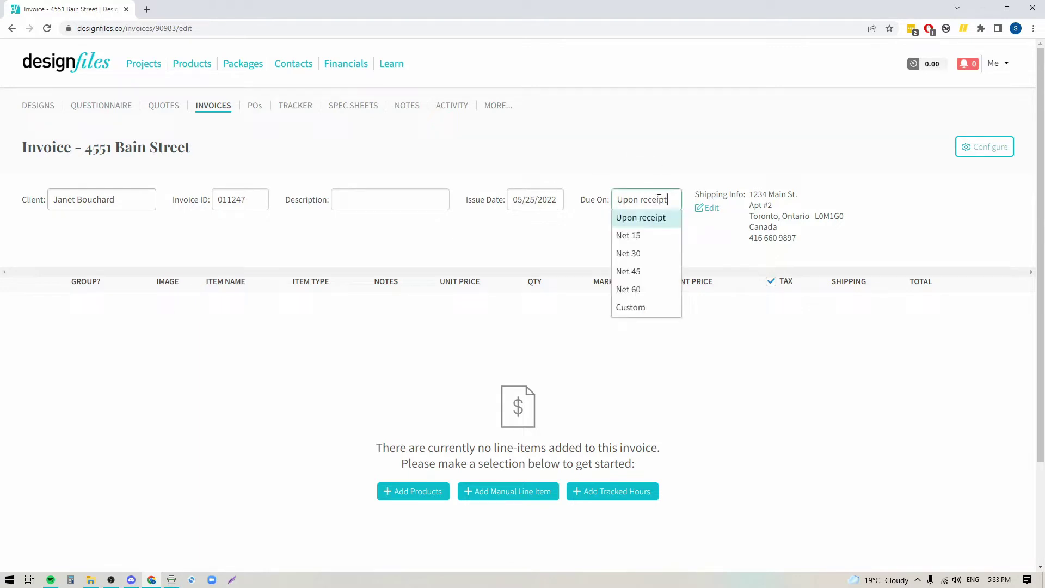
{"action": "left_click", "coordinate": [862, 207]}
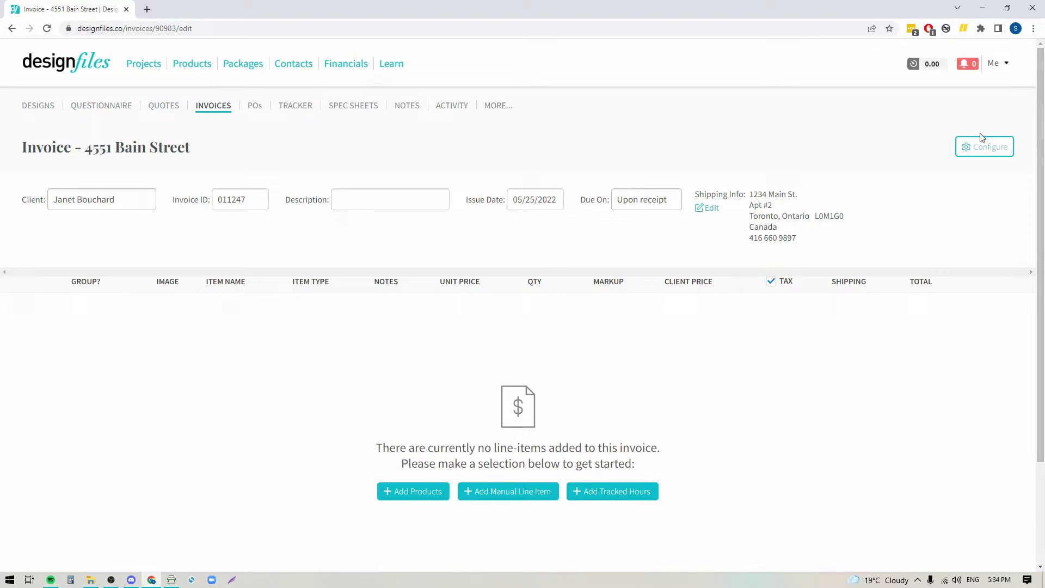
Step: Configure the invoice to show the Description and Material / Finish fields alongside Item Notes, and save the changes
{"action": "left_click", "coordinate": [990, 149]}
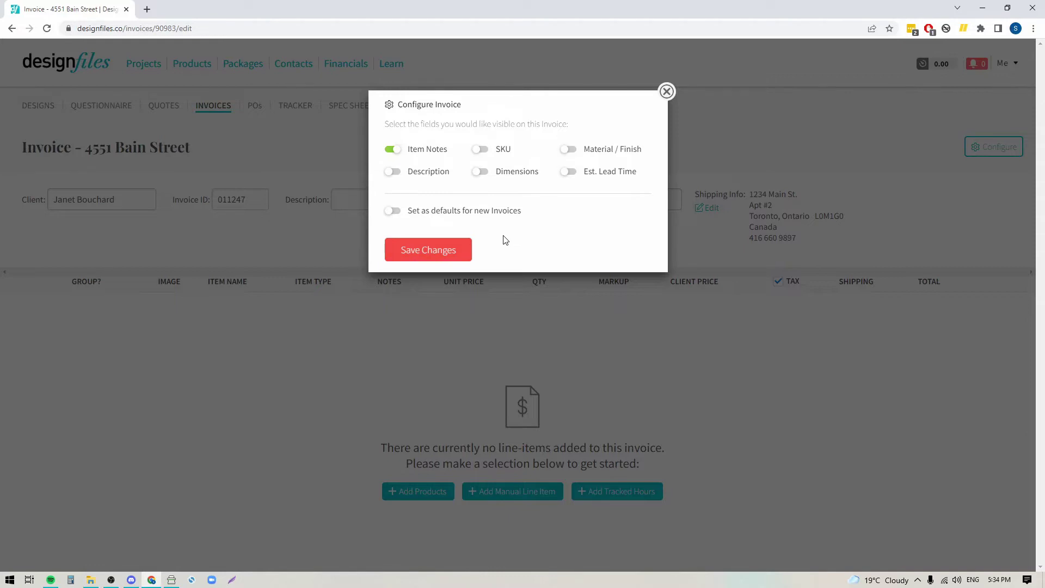
{"action": "left_click", "coordinate": [489, 153]}
{"action": "left_click", "coordinate": [568, 151]}
{"action": "left_click", "coordinate": [392, 172]}
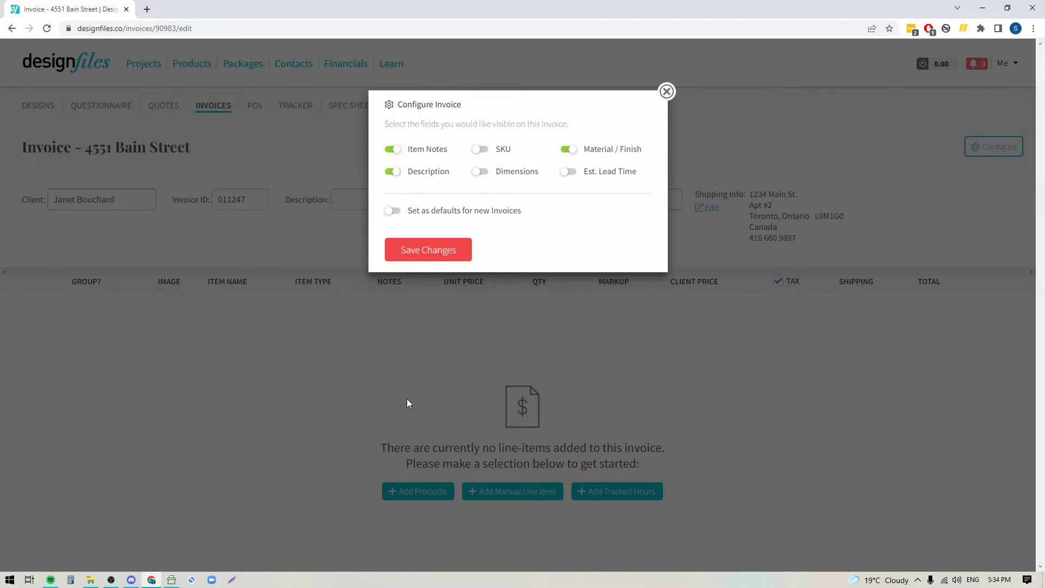
{"action": "left_click", "coordinate": [424, 252]}
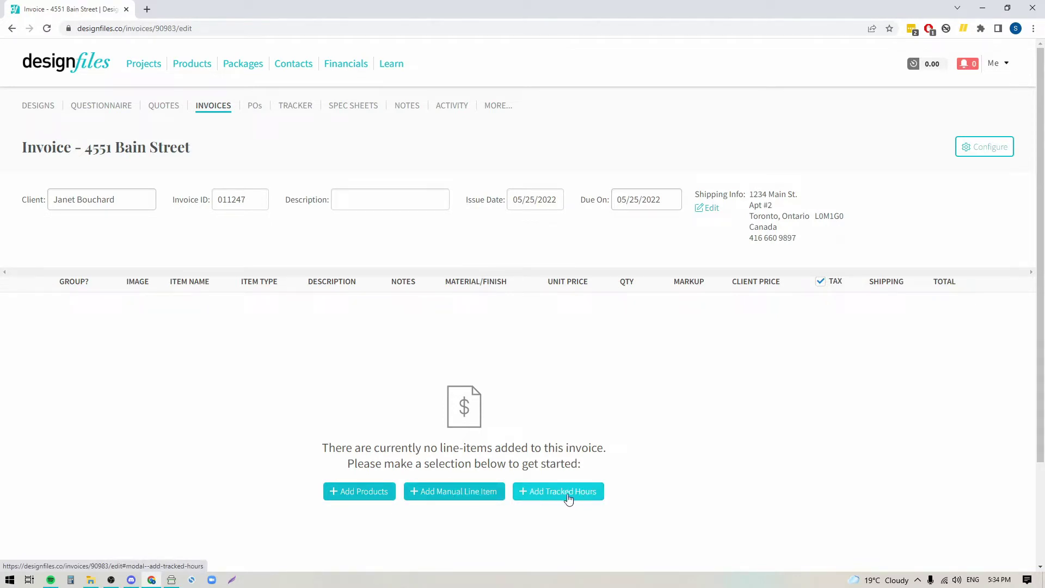
Step: Start adding products to the invoice and look through the project's products, the design board filter and the product library
{"action": "left_click", "coordinate": [354, 497]}
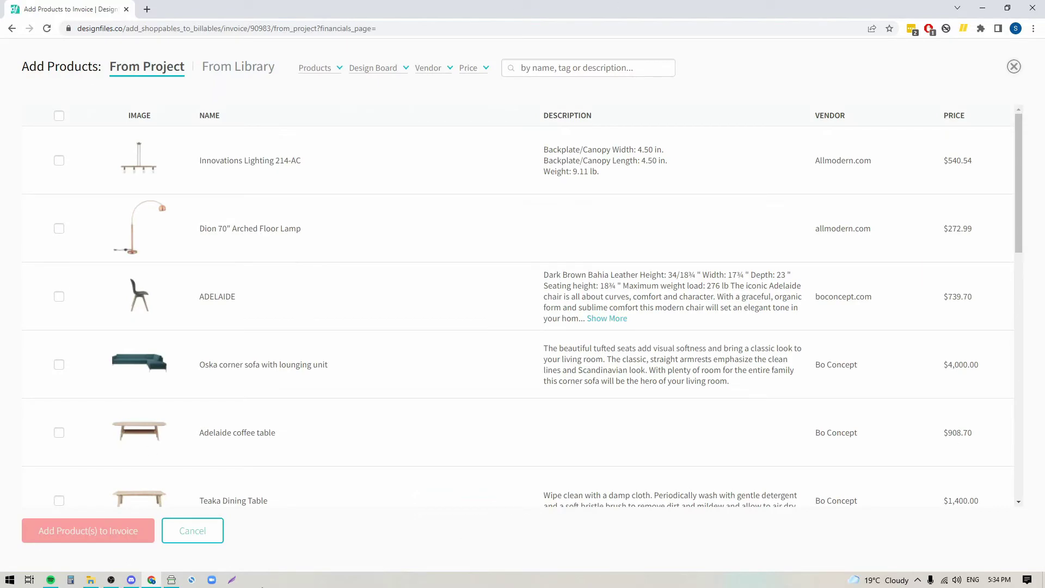
{"action": "scroll", "coordinate": [387, 219], "scroll_direction": "down", "scroll_amount": 13}
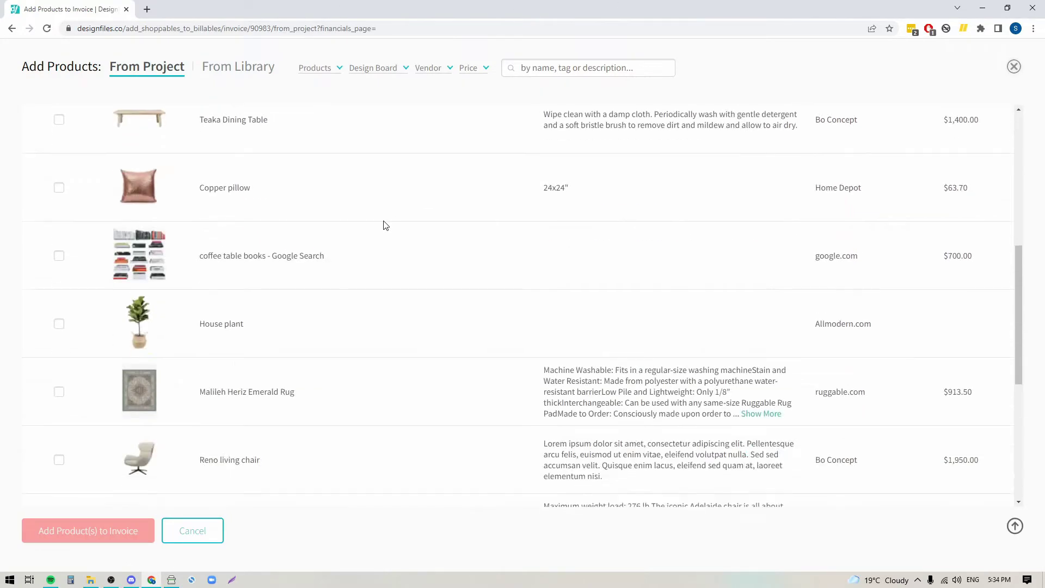
{"action": "scroll", "coordinate": [385, 225], "scroll_direction": "up", "scroll_amount": 13}
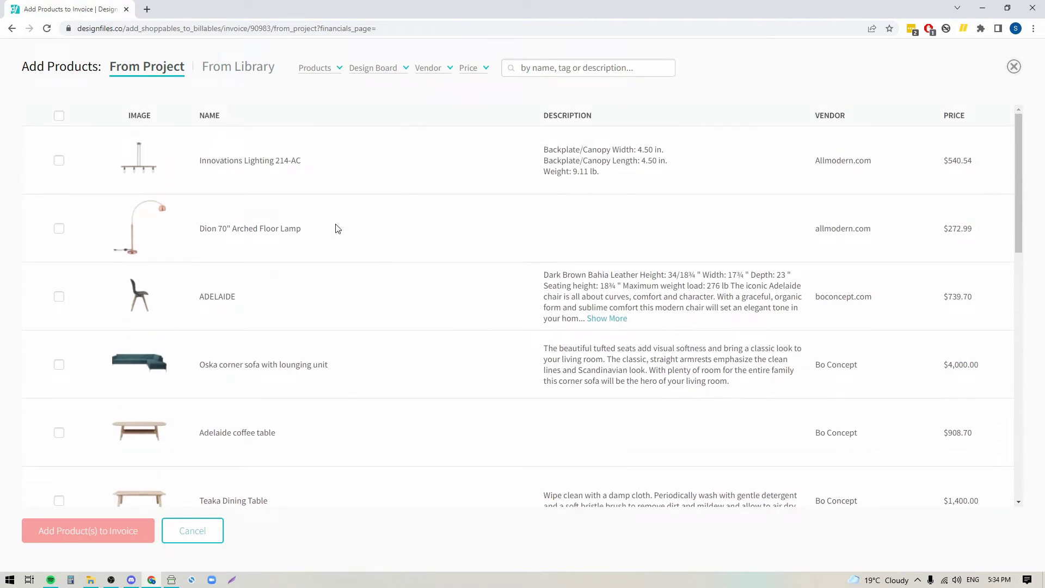
{"action": "left_click", "coordinate": [390, 71]}
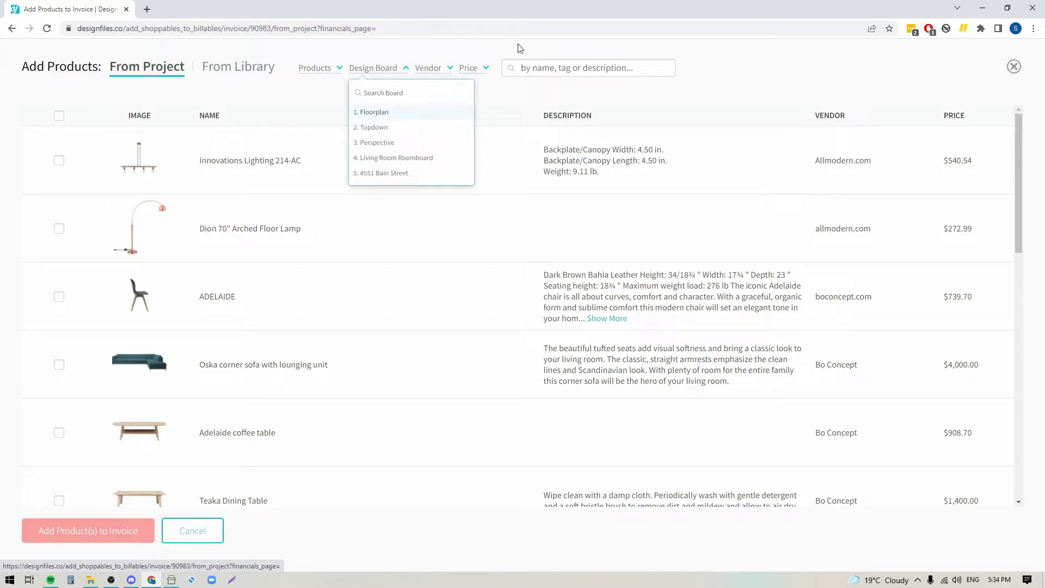
{"action": "left_click", "coordinate": [595, 58]}
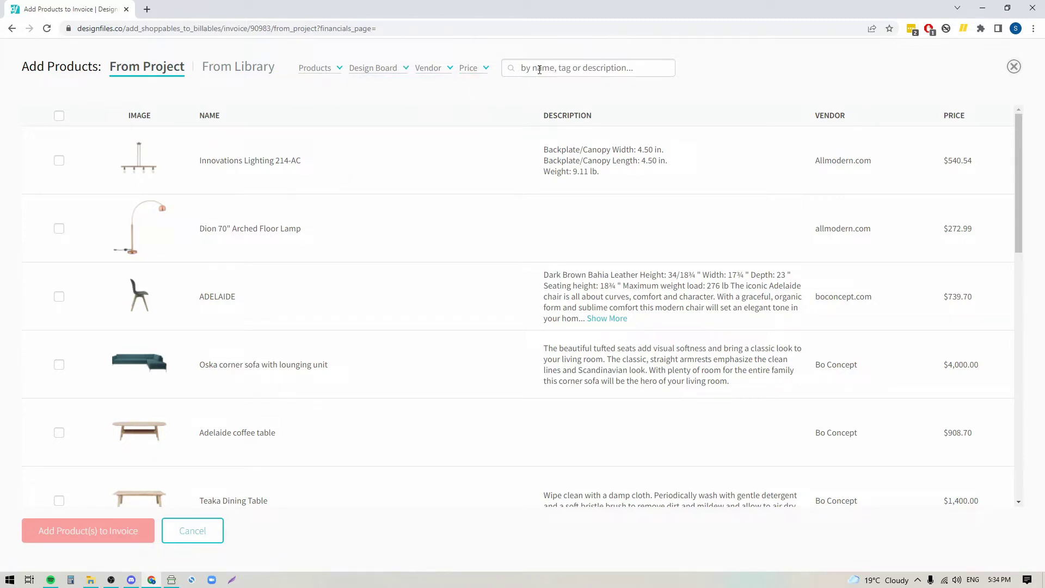
{"action": "left_click", "coordinate": [252, 76]}
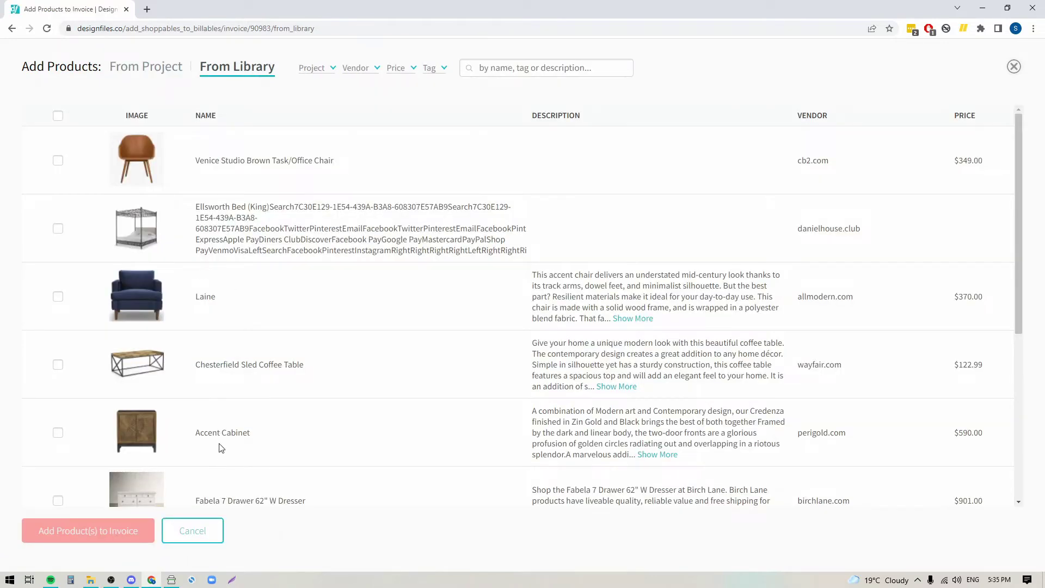
{"action": "left_click", "coordinate": [155, 71]}
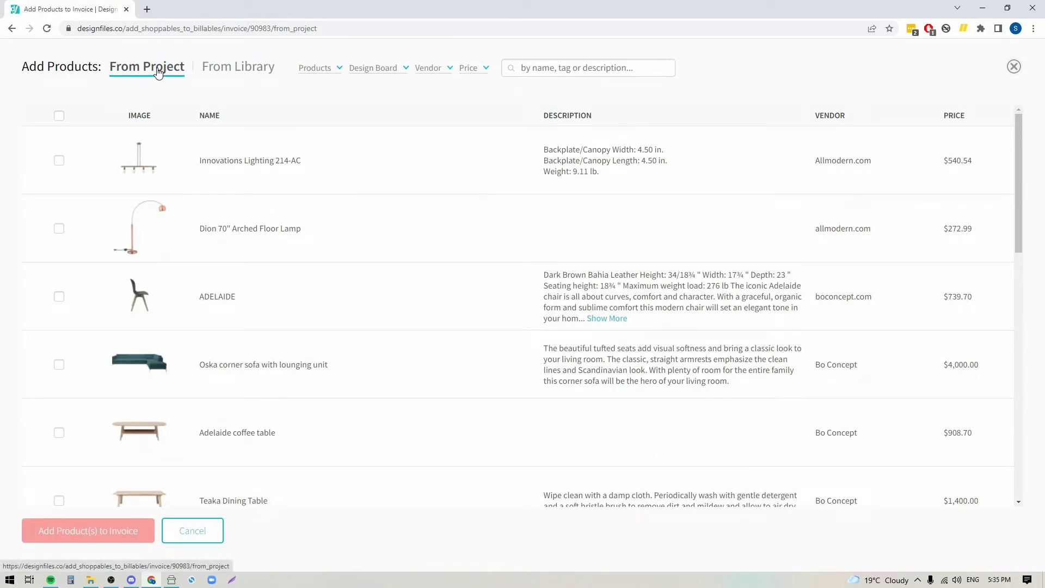
Step: Filter the project's products to Approved Products, select all of them and add them to the invoice
{"action": "left_click", "coordinate": [316, 73]}
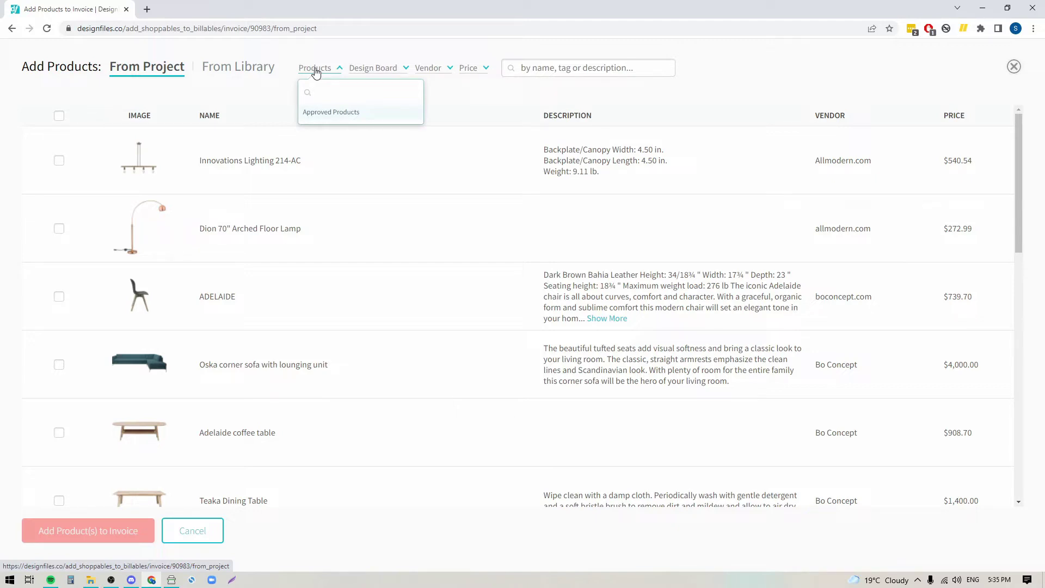
{"action": "left_click", "coordinate": [328, 113]}
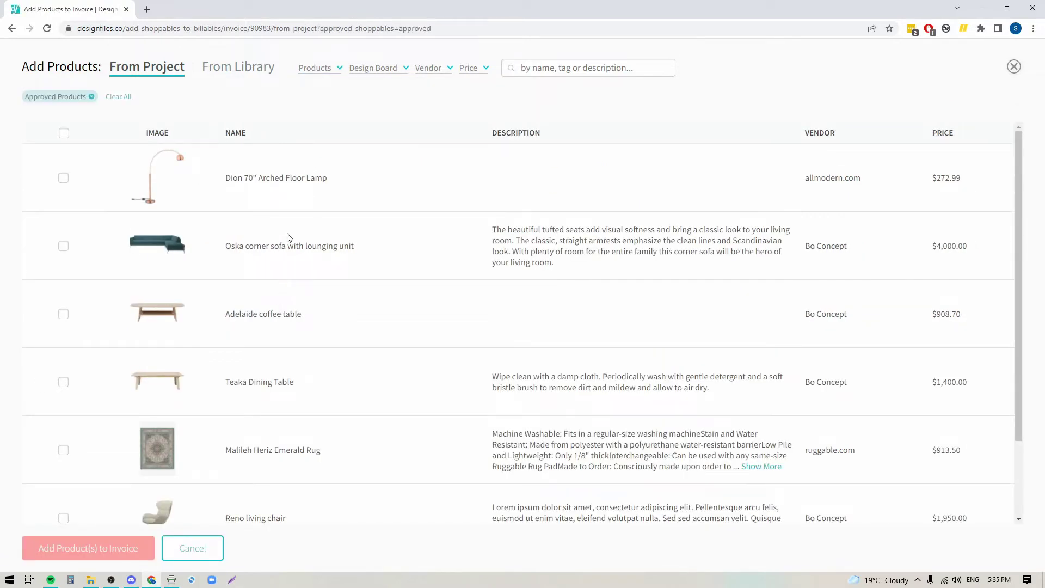
{"action": "scroll", "coordinate": [298, 204], "scroll_direction": "down", "scroll_amount": 2}
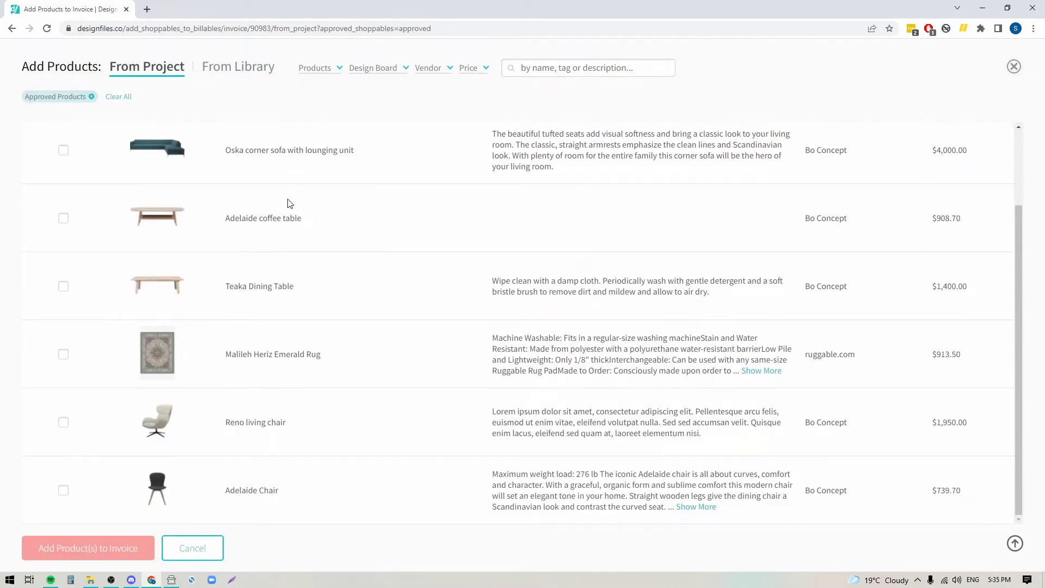
{"action": "scroll", "coordinate": [296, 297], "scroll_direction": "up", "scroll_amount": 2}
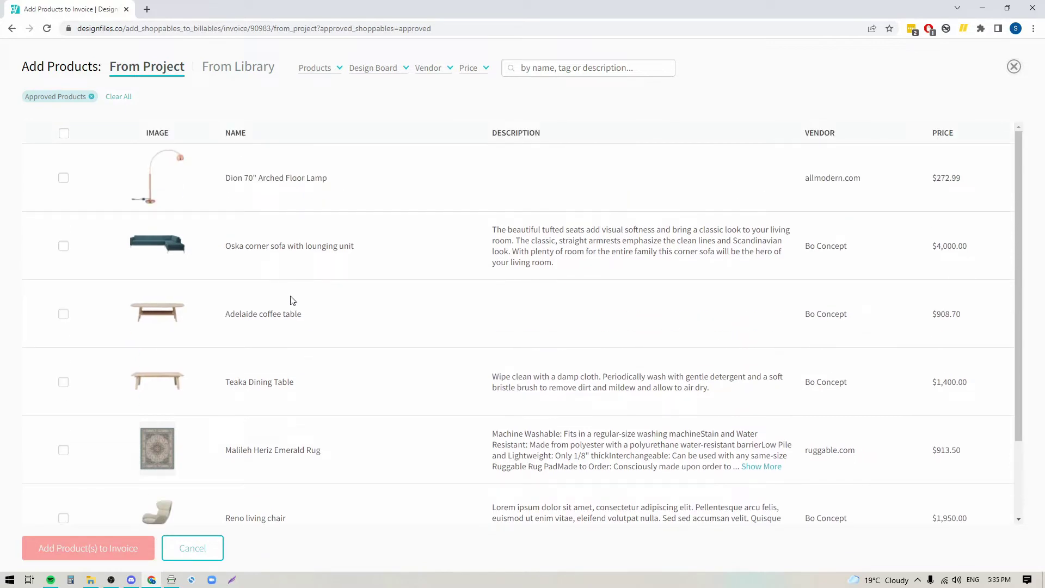
{"action": "left_click", "coordinate": [64, 134]}
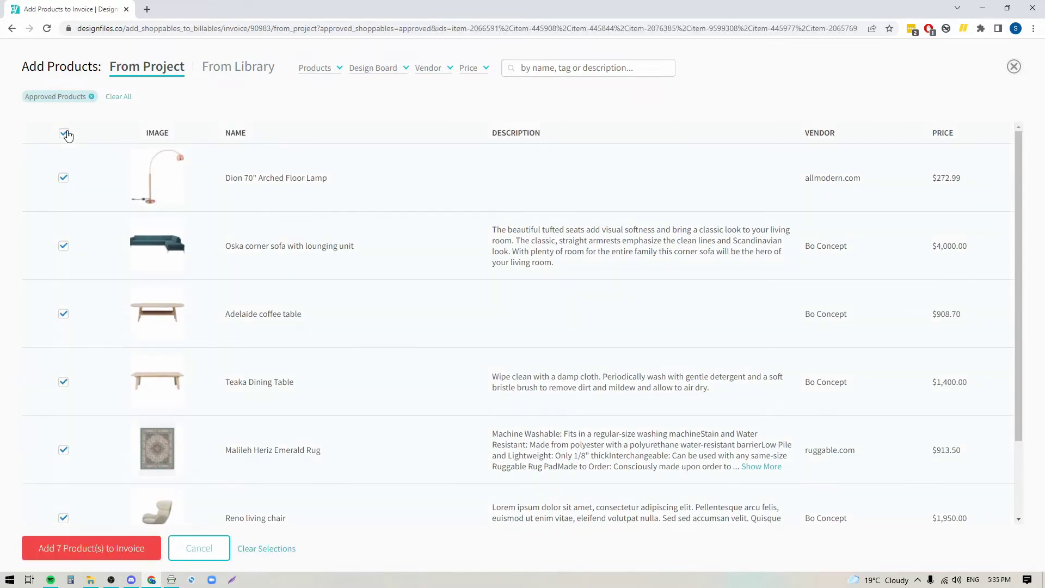
{"action": "left_click", "coordinate": [91, 548]}
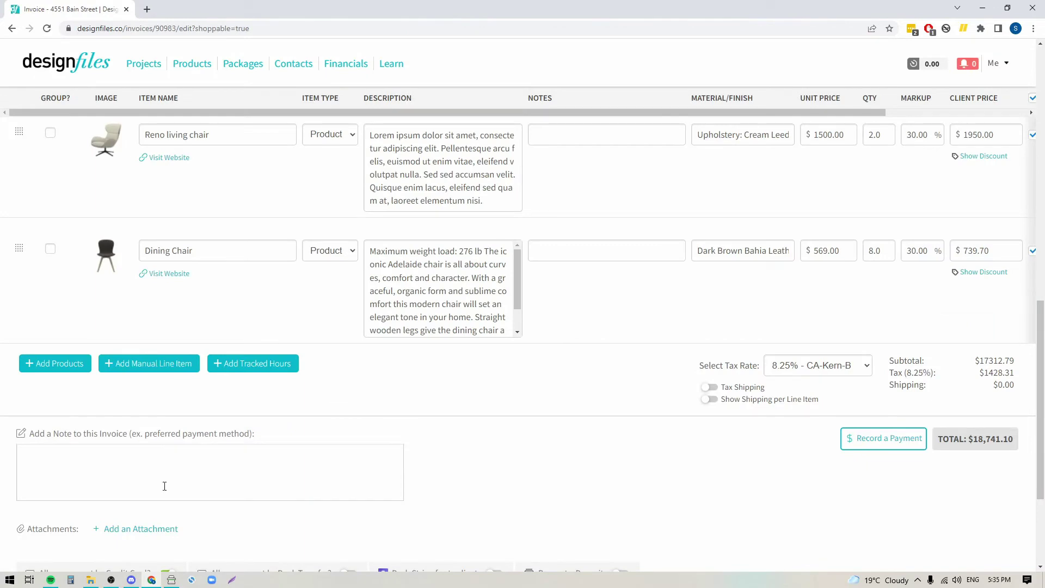
Step: Review the added line items with their descriptions, prices, markups, tax and shipping columns, down to the invoice totals
{"action": "scroll", "coordinate": [292, 452], "scroll_direction": "up", "scroll_amount": 8}
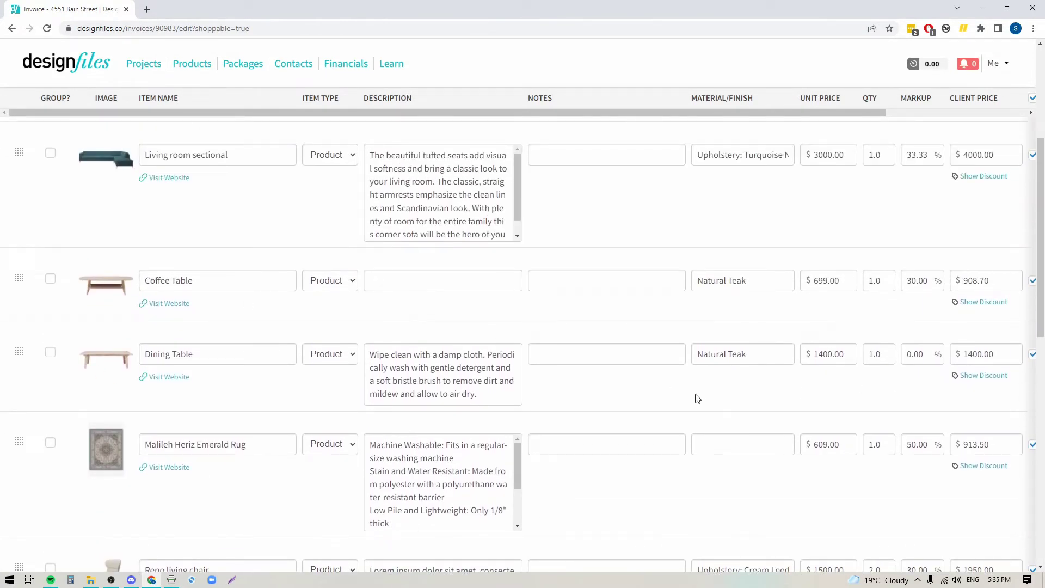
{"action": "scroll", "coordinate": [588, 385], "scroll_direction": "up", "scroll_amount": 5}
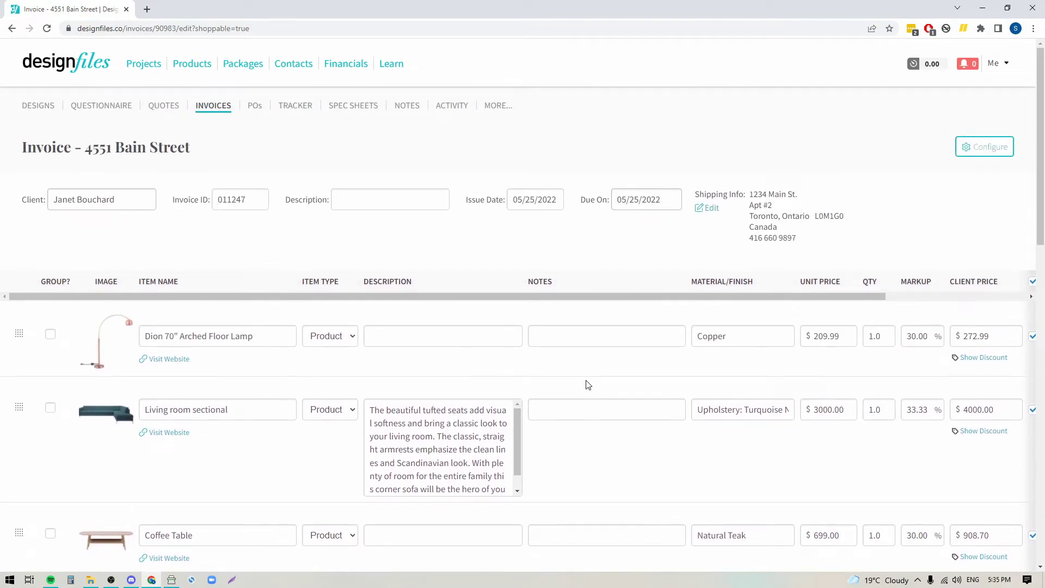
{"action": "scroll", "coordinate": [588, 384], "scroll_direction": "down", "scroll_amount": 2}
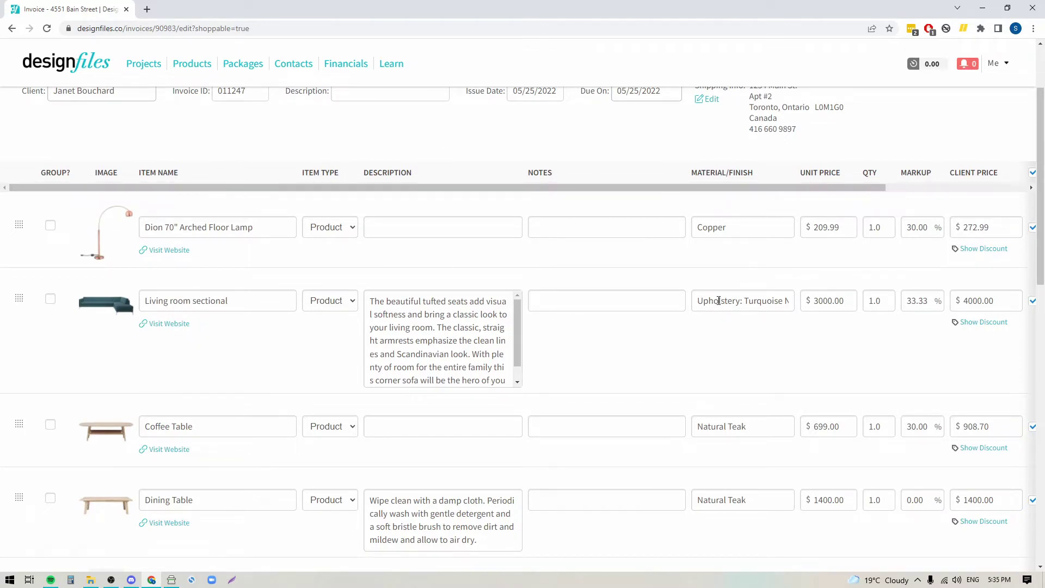
{"action": "scroll", "coordinate": [660, 191], "scroll_direction": "right", "scroll_amount": 3}
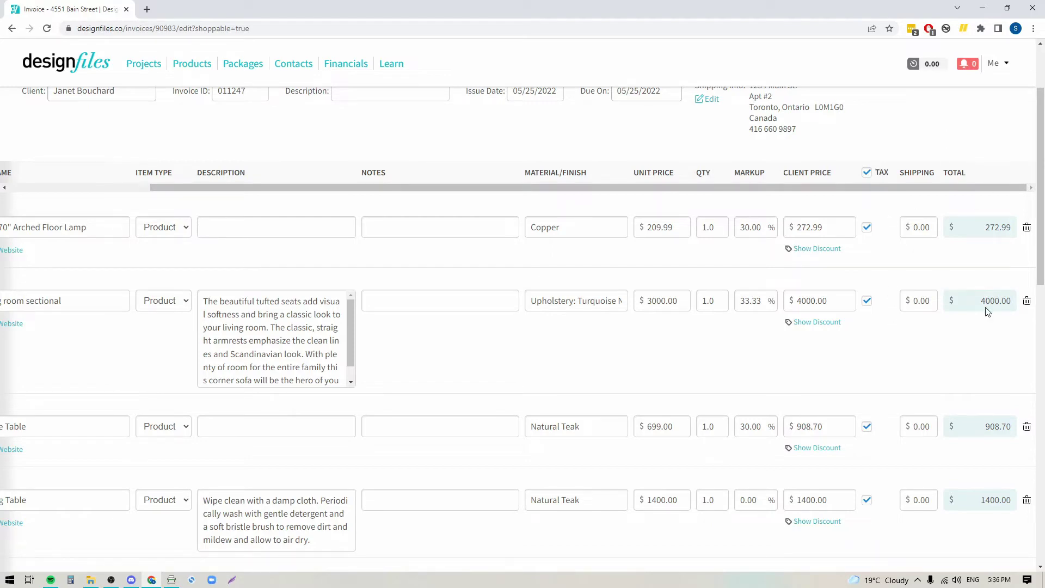
{"action": "scroll", "coordinate": [892, 180], "scroll_direction": "down", "scroll_amount": 12}
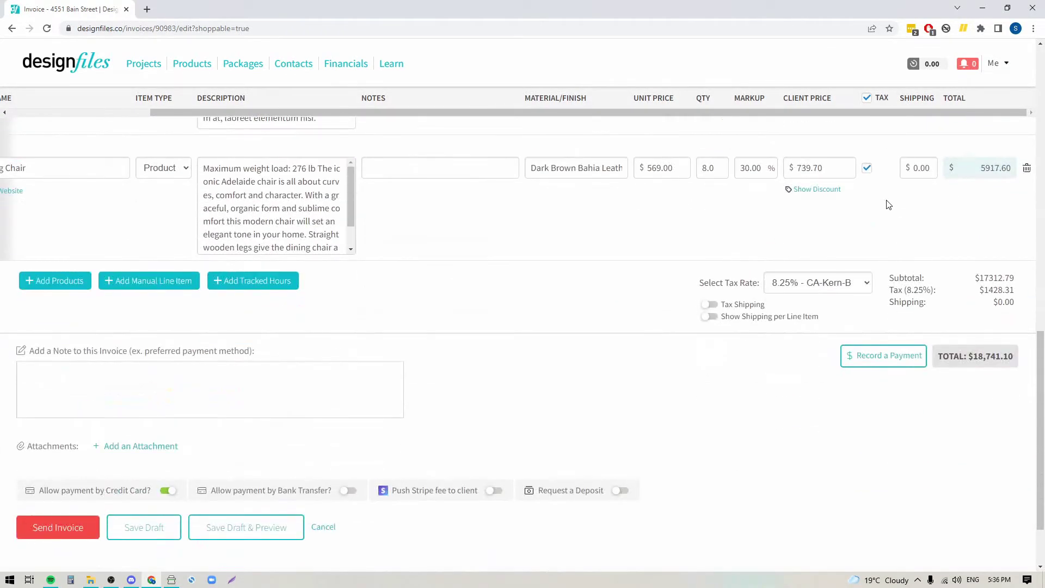
Step: Set the invoice's tax rate to 9.5% - CA-Kern-Los Angeles
{"action": "left_click_drag", "start_coordinate": [702, 281], "coordinate": [753, 277]}
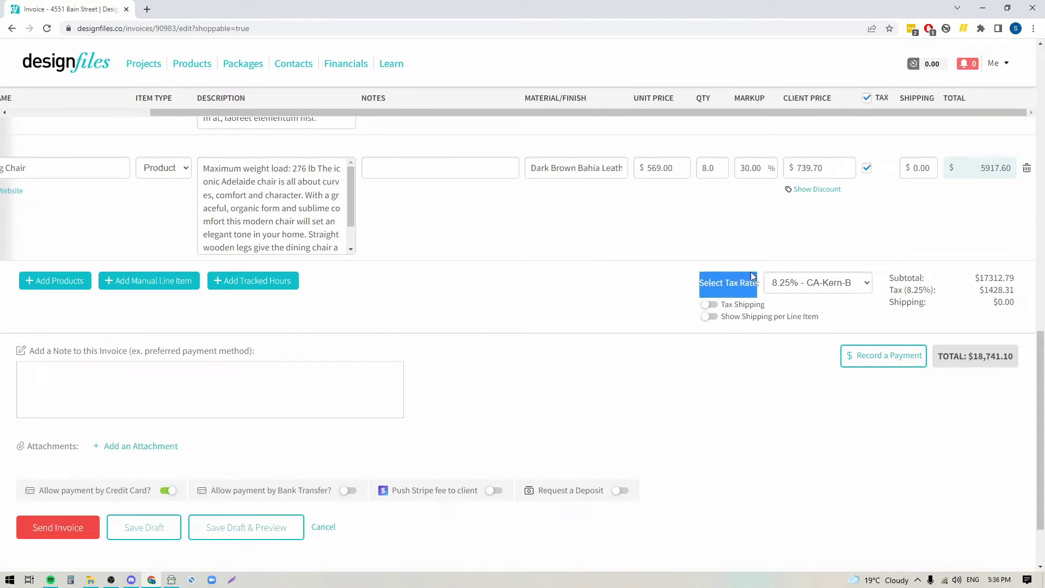
{"action": "left_click", "coordinate": [834, 281]}
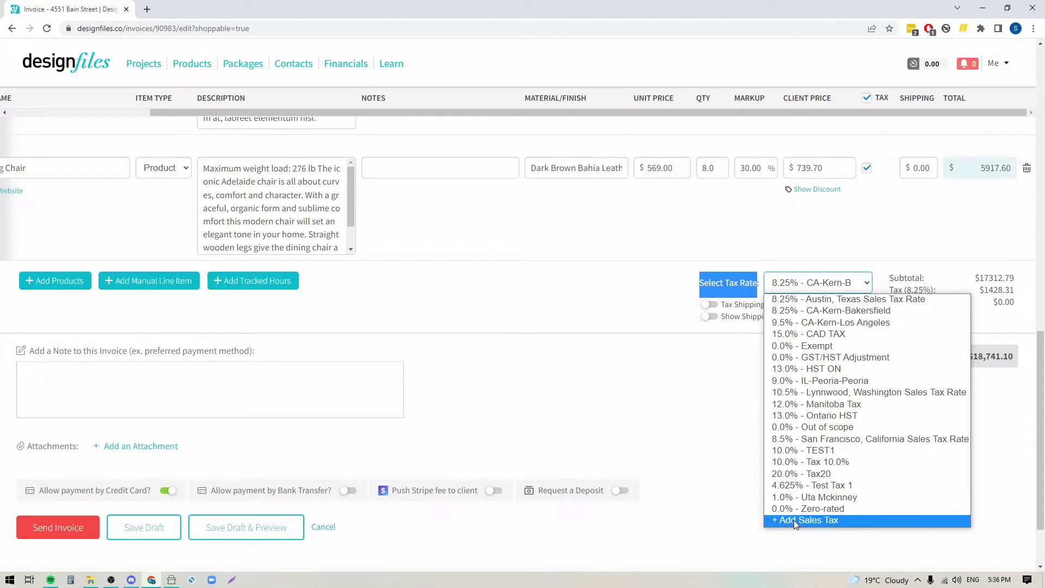
{"action": "left_click", "coordinate": [832, 322]}
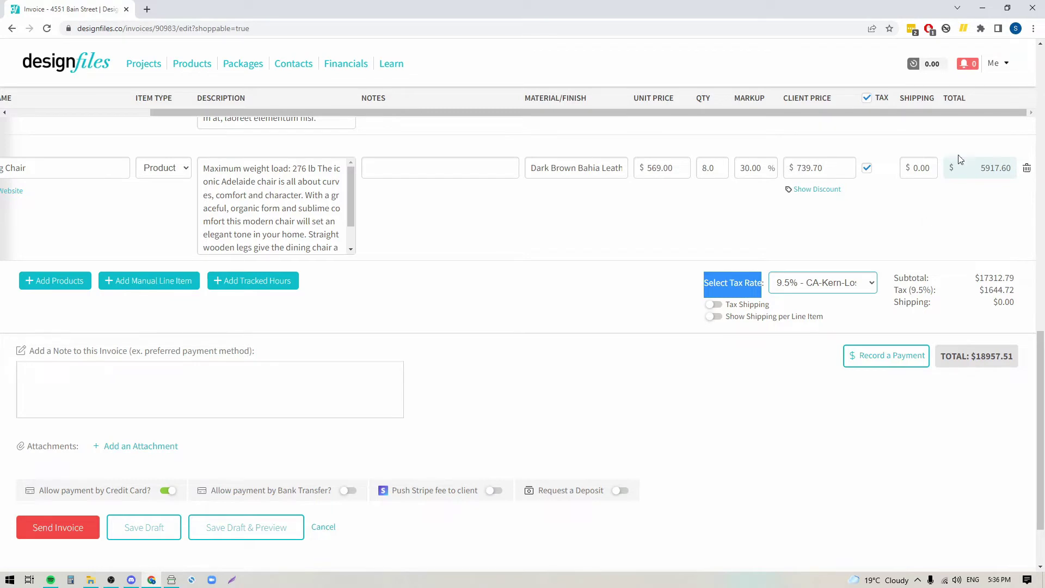
{"action": "left_click", "coordinate": [736, 241]}
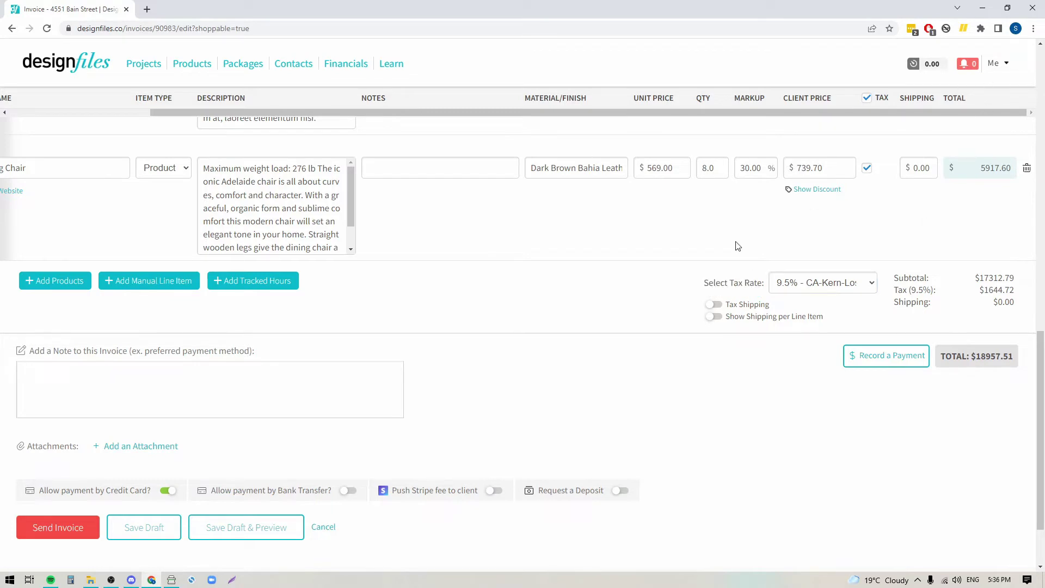
{"action": "left_click", "coordinate": [1007, 64]}
Step: Set the shipping charge to $200 for the coffee table and $100 for the living room sectional
{"action": "scroll", "coordinate": [841, 386], "scroll_direction": "up", "scroll_amount": 3}
{"action": "scroll", "coordinate": [841, 386], "scroll_direction": "up", "scroll_amount": 4}
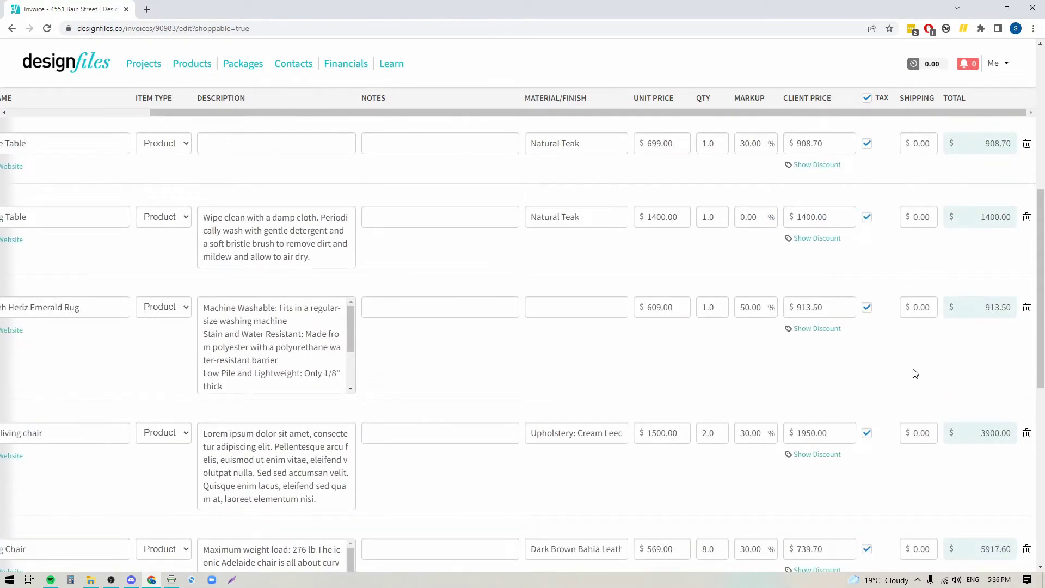
{"action": "scroll", "coordinate": [915, 374], "scroll_direction": "up", "scroll_amount": 2}
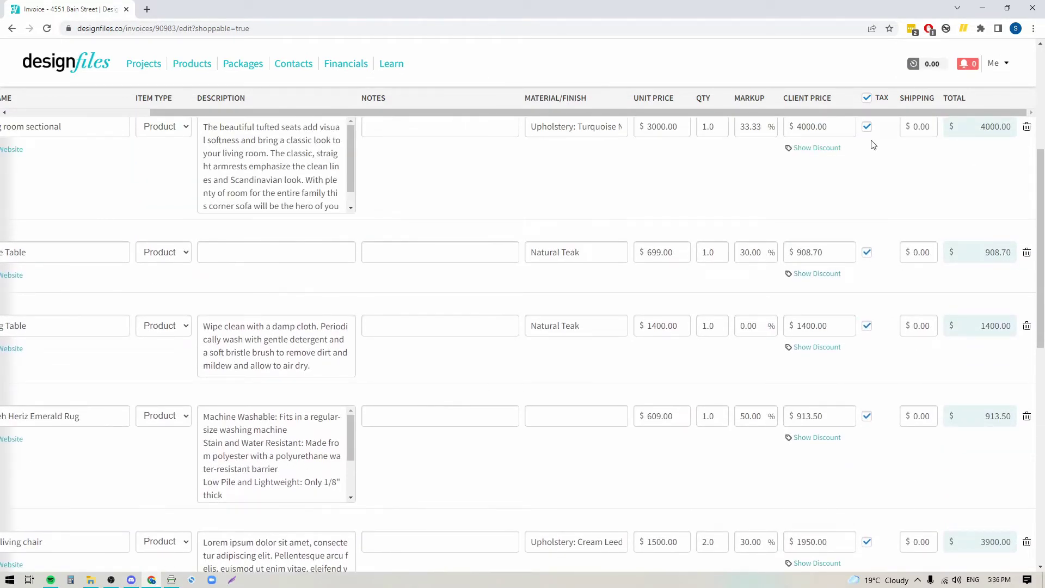
{"action": "left_click", "coordinate": [917, 253]}
{"action": "type", "text": "20"}
{"action": "left_click", "coordinate": [913, 128]}
{"action": "type", "text": "10"}
{"action": "left_click", "coordinate": [915, 206]}
{"action": "scroll", "coordinate": [915, 158], "scroll_direction": "down", "scroll_amount": 10}
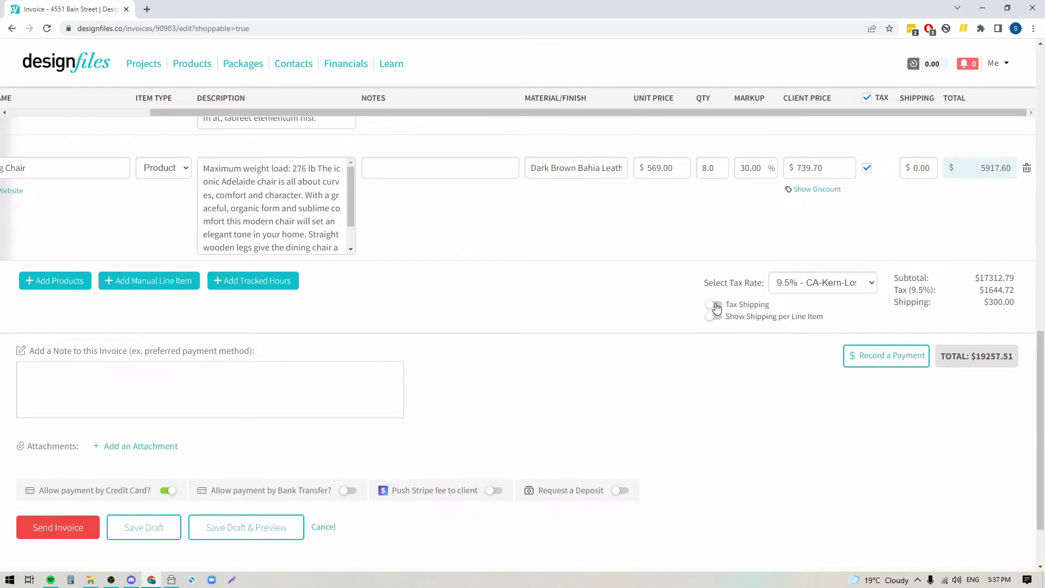
Step: Try out the Tax Shipping and Show Shipping per Line Item options, leaving both switched off
{"action": "left_click", "coordinate": [715, 306]}
{"action": "left_click", "coordinate": [721, 310]}
{"action": "left_click", "coordinate": [710, 322]}
{"action": "left_click", "coordinate": [717, 320]}
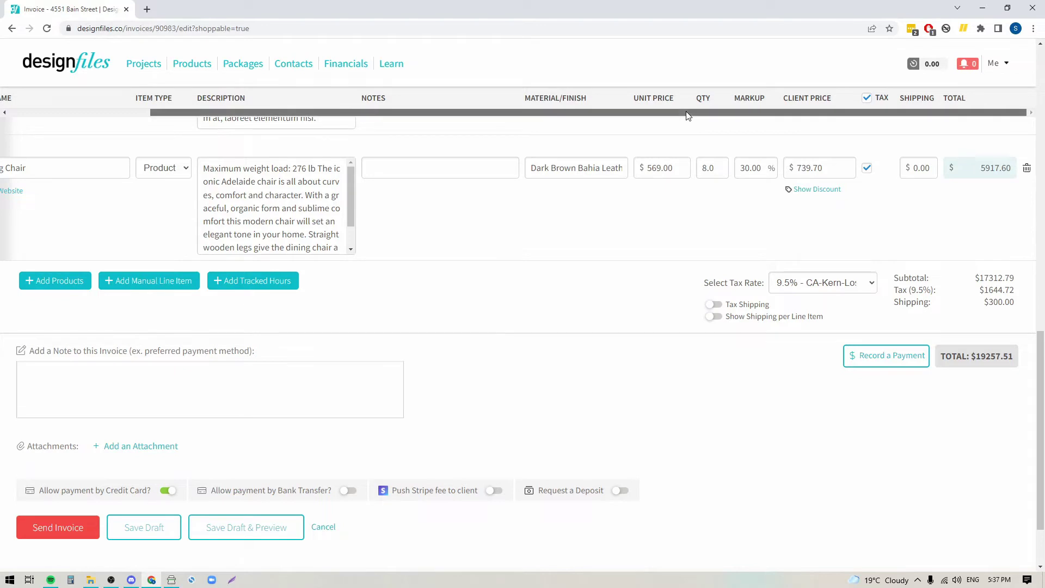
Step: Add a manual line item named Design Fee with item type Service and a unit price of $1200
{"action": "left_click_drag", "start_coordinate": [704, 113], "coordinate": [421, 144]}
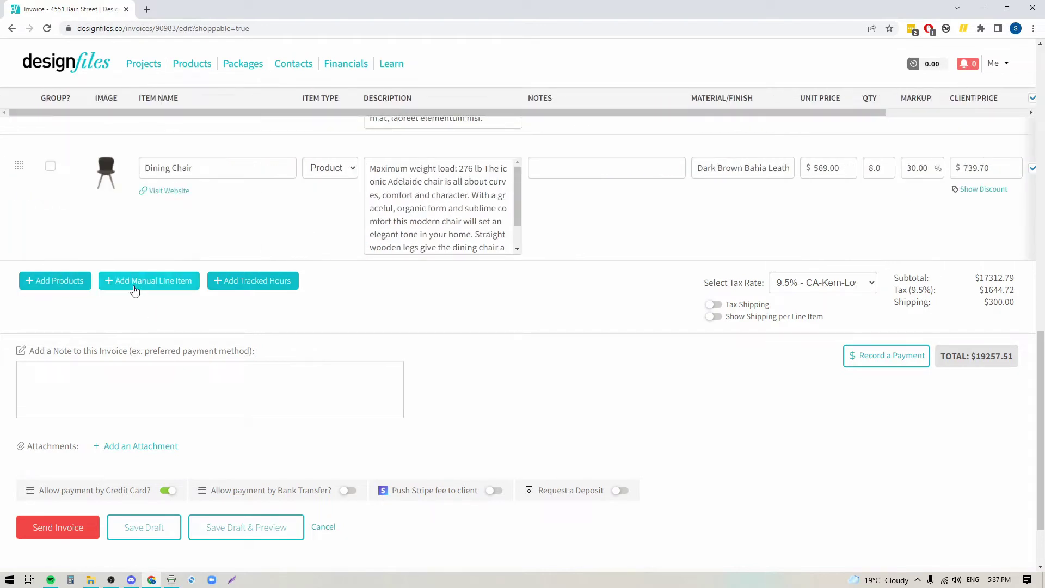
{"action": "left_click", "coordinate": [162, 289]}
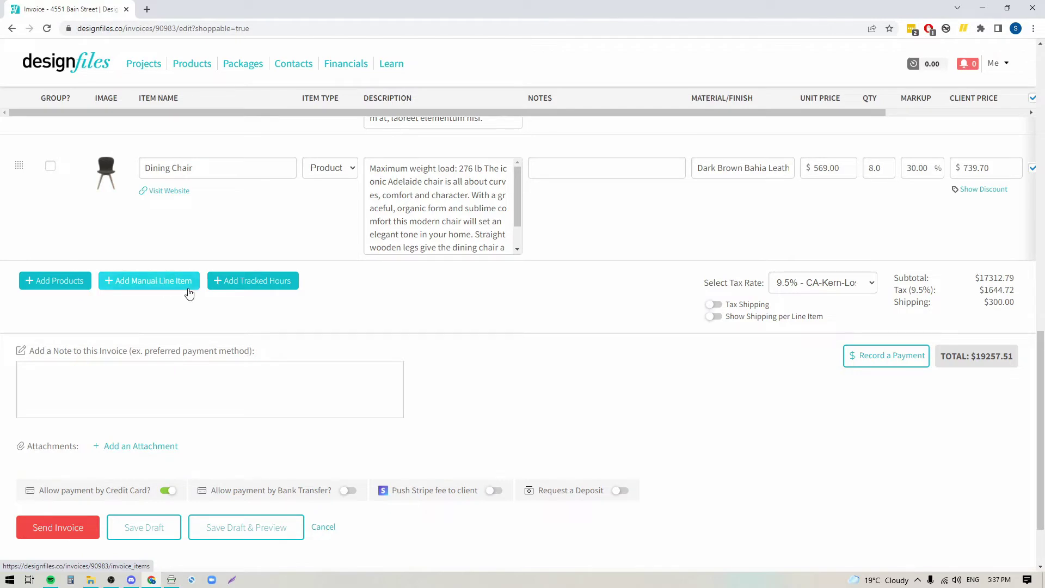
{"action": "left_click_drag", "start_coordinate": [184, 294], "coordinate": [146, 293]}
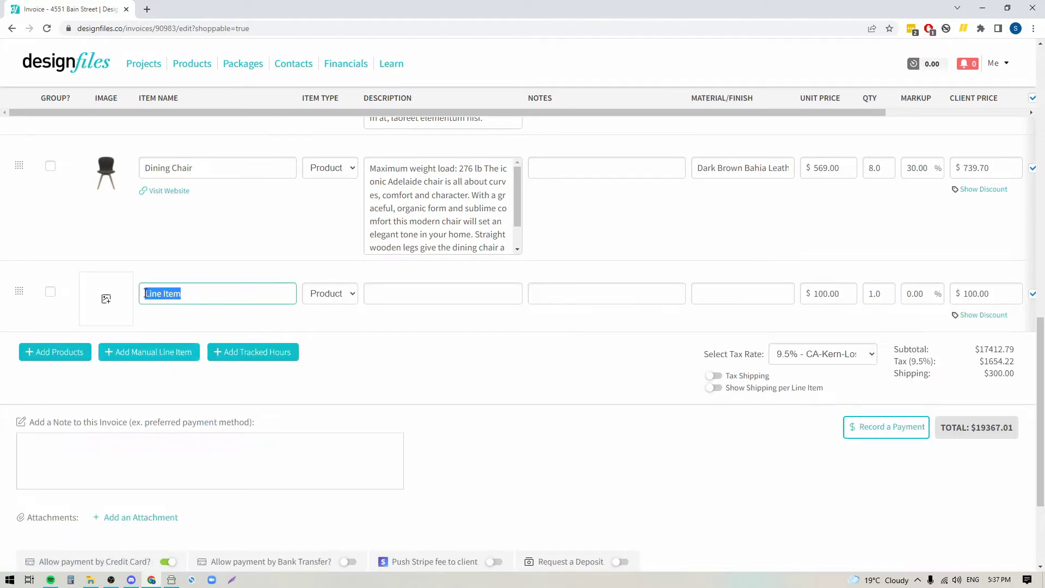
{"action": "type", "text": "Design Fee"}
{"action": "left_click", "coordinate": [337, 297]}
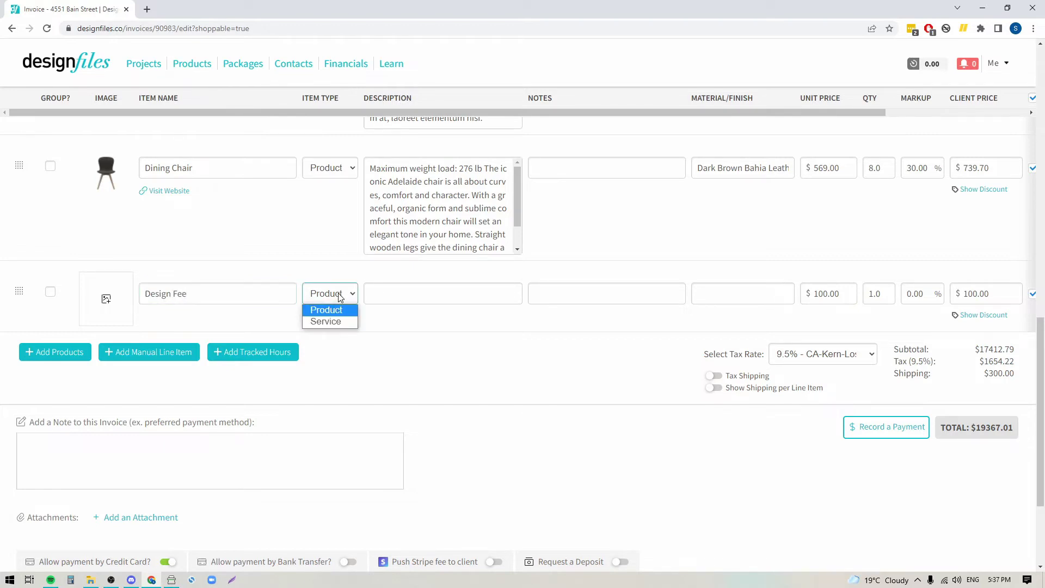
{"action": "left_click", "coordinate": [337, 320]}
{"action": "left_click", "coordinate": [823, 293]}
{"action": "type", "text": "20"}
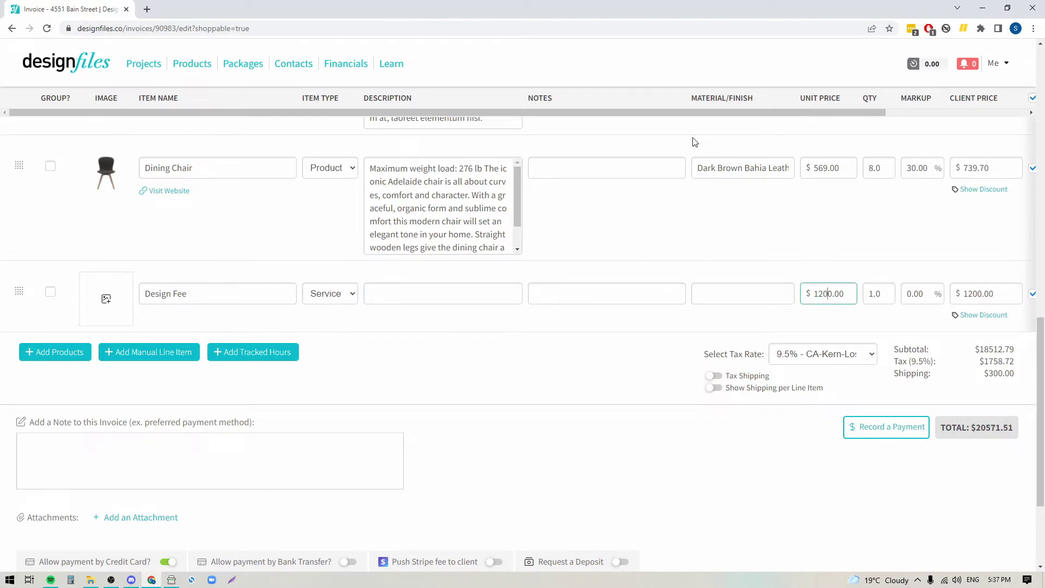
Step: Exempt the Design Fee line item from tax and delete it from the invoice
{"action": "left_click_drag", "start_coordinate": [695, 113], "coordinate": [800, 114]}
{"action": "left_click", "coordinate": [910, 295]}
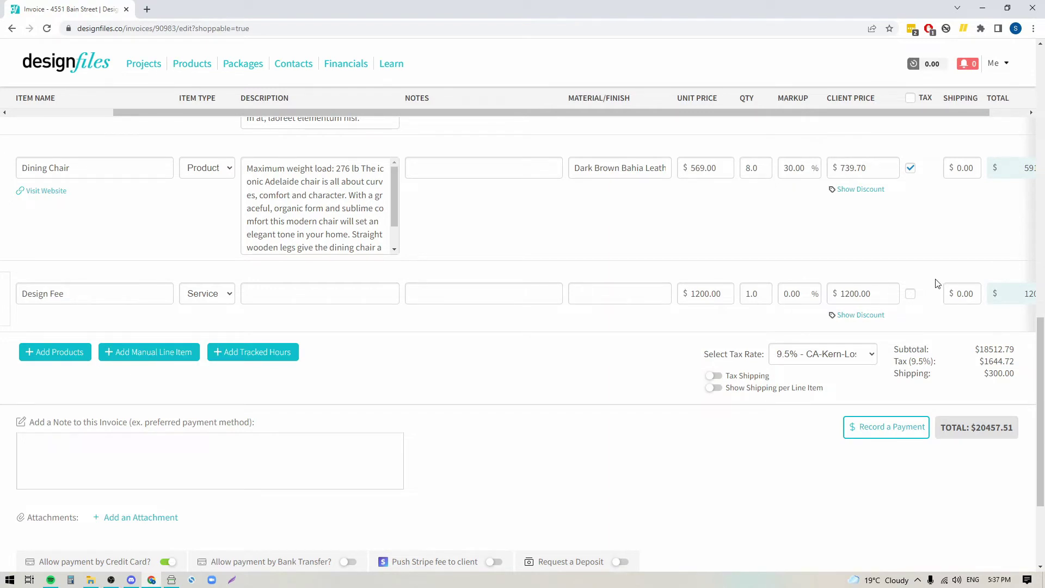
{"action": "left_click_drag", "start_coordinate": [646, 111], "coordinate": [757, 112]}
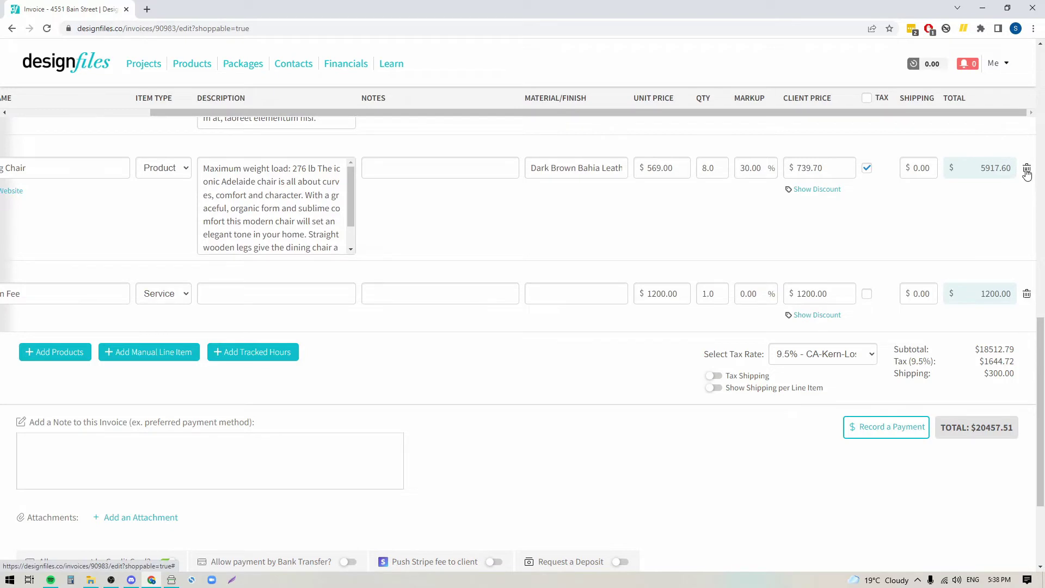
{"action": "left_click", "coordinate": [1027, 295]}
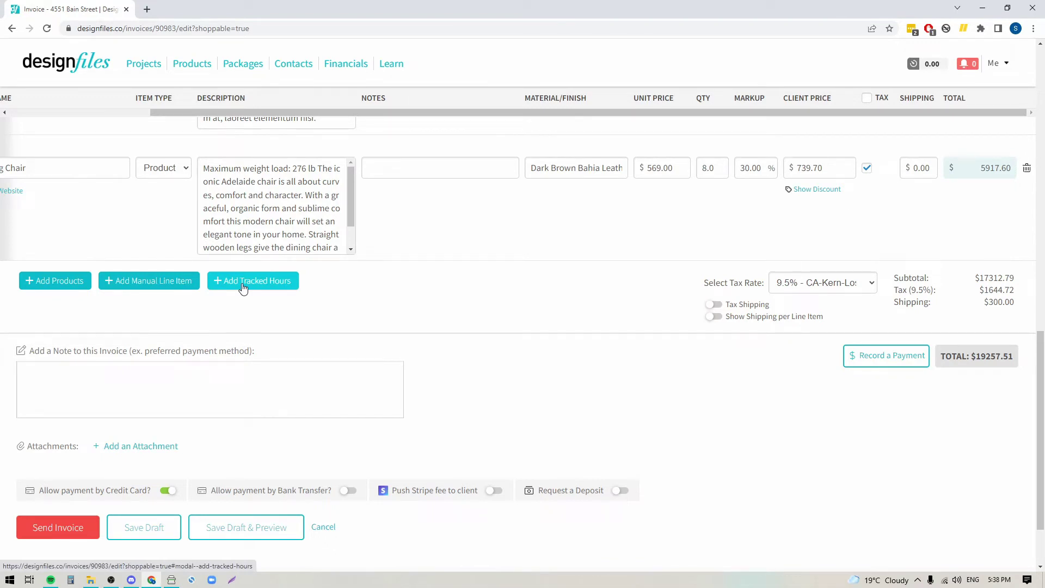
{"action": "left_click", "coordinate": [915, 64]}
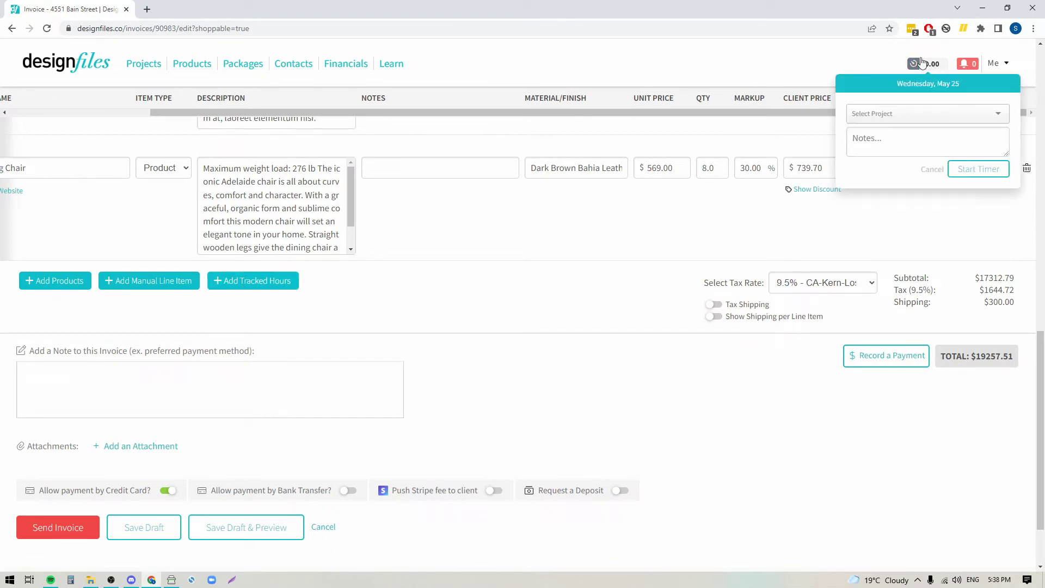
{"action": "left_click", "coordinate": [899, 117]}
{"action": "left_click", "coordinate": [882, 130]}
{"action": "left_click", "coordinate": [875, 138]}
{"action": "type", "text": "hghgjhj"}
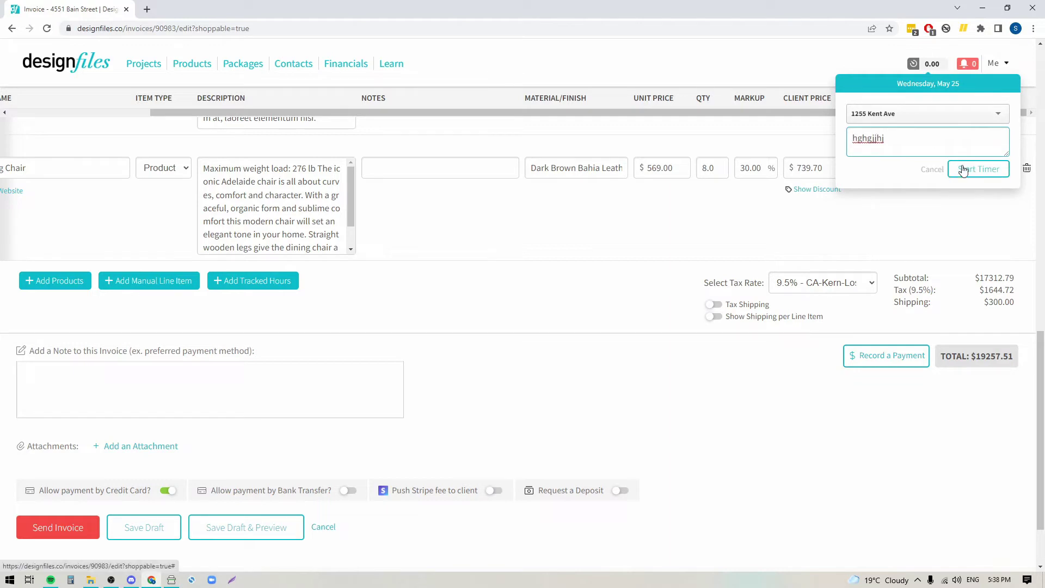
{"action": "left_click", "coordinate": [928, 171]}
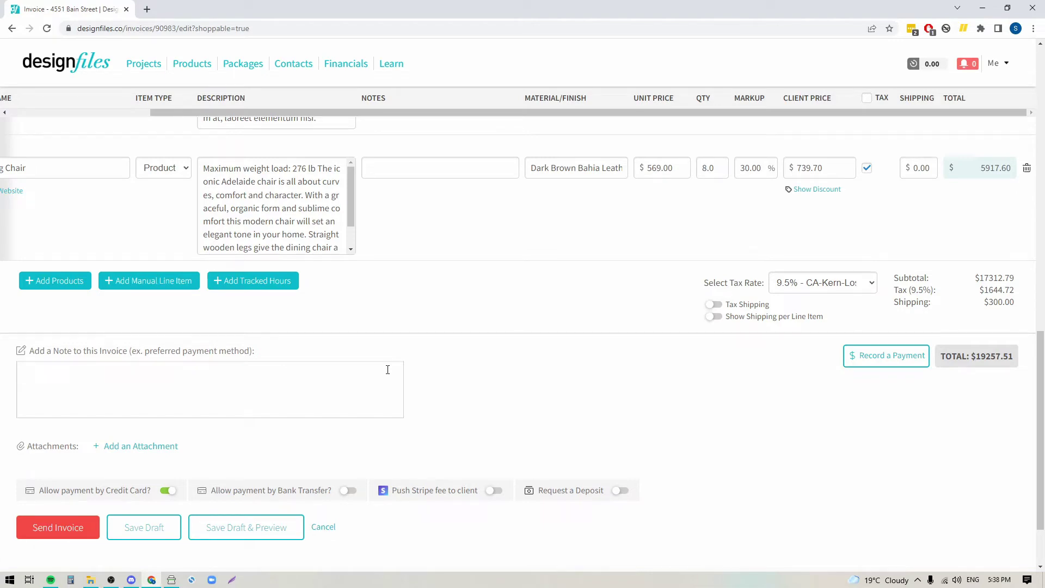
Step: Add the uninvoiced tracked hours from this month (May) to the invoice as a single line item at an hourly rate of $150
{"action": "left_click", "coordinate": [253, 282]}
{"action": "left_click_drag", "start_coordinate": [459, 303], "coordinate": [412, 312]}
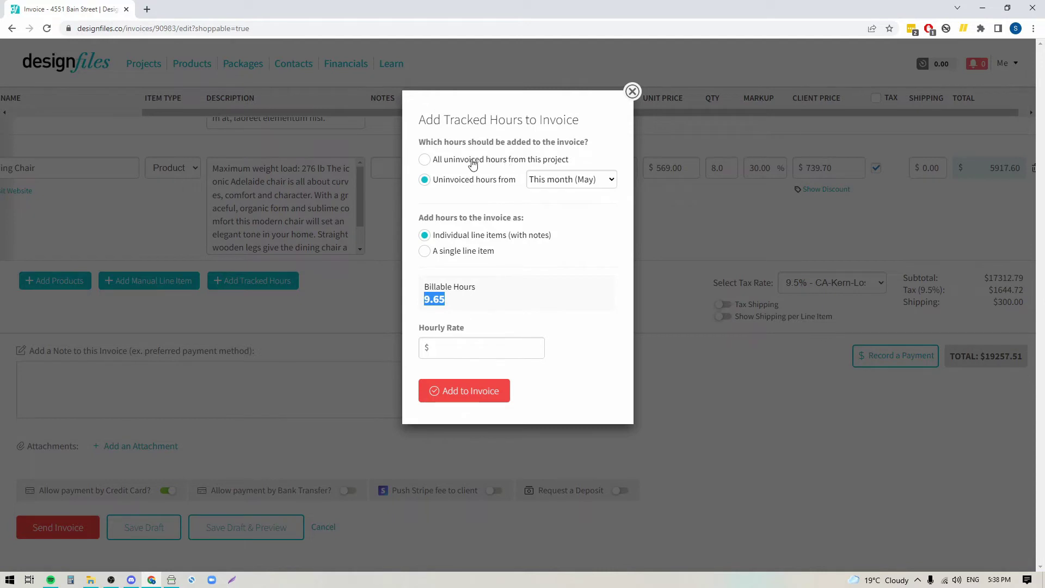
{"action": "left_click", "coordinate": [567, 181]}
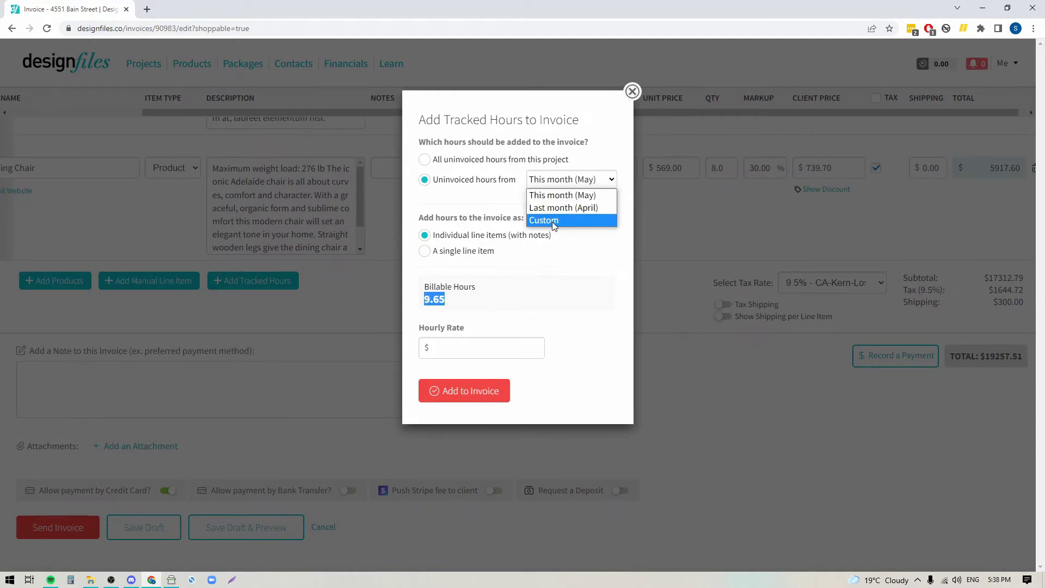
{"action": "left_click", "coordinate": [501, 239]}
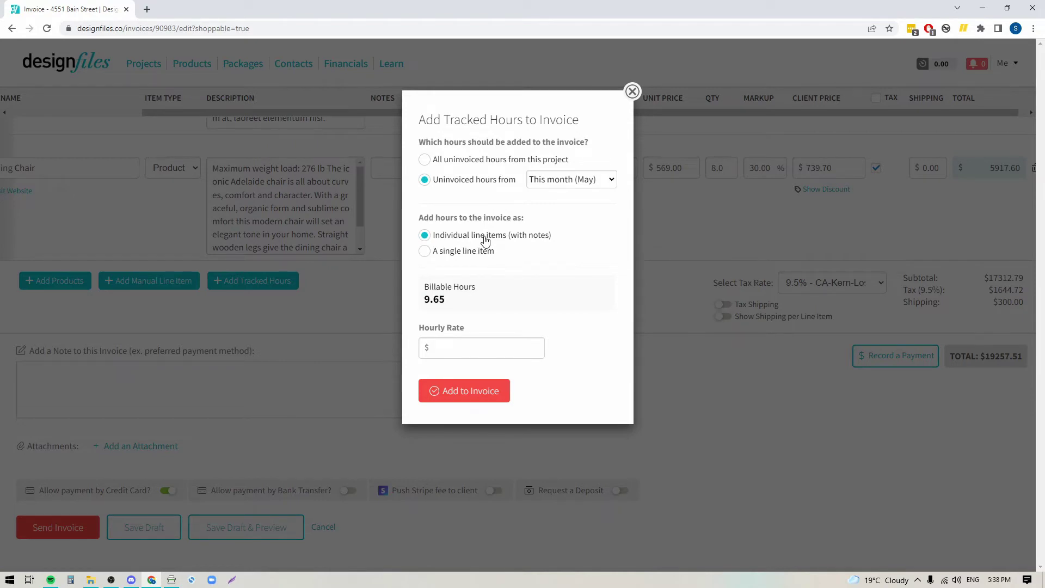
{"action": "left_click", "coordinate": [468, 252]}
{"action": "left_click", "coordinate": [448, 348]}
{"action": "left_click", "coordinate": [492, 416]}
{"action": "left_click", "coordinate": [474, 390]}
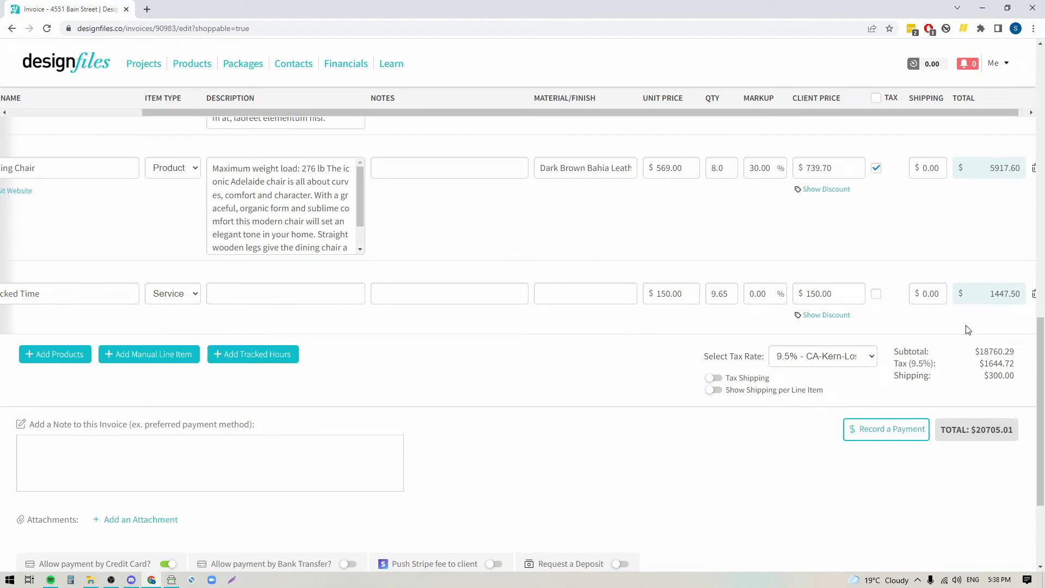
Step: Load the Standard Memo preset into the invoice note and clear the note's text again
{"action": "left_click_drag", "start_coordinate": [1041, 348], "coordinate": [1041, 407]}
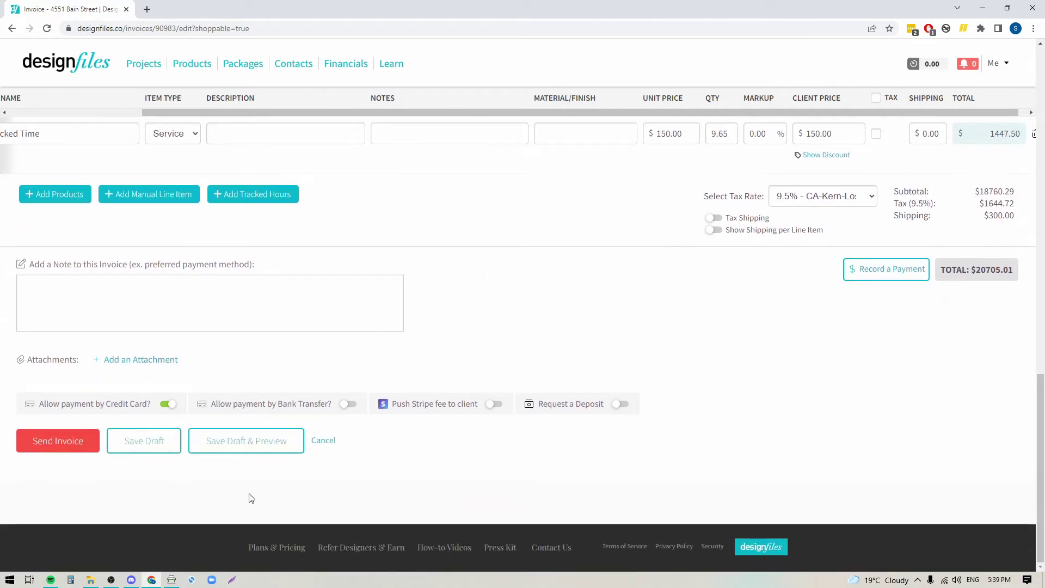
{"action": "left_click", "coordinate": [107, 287]}
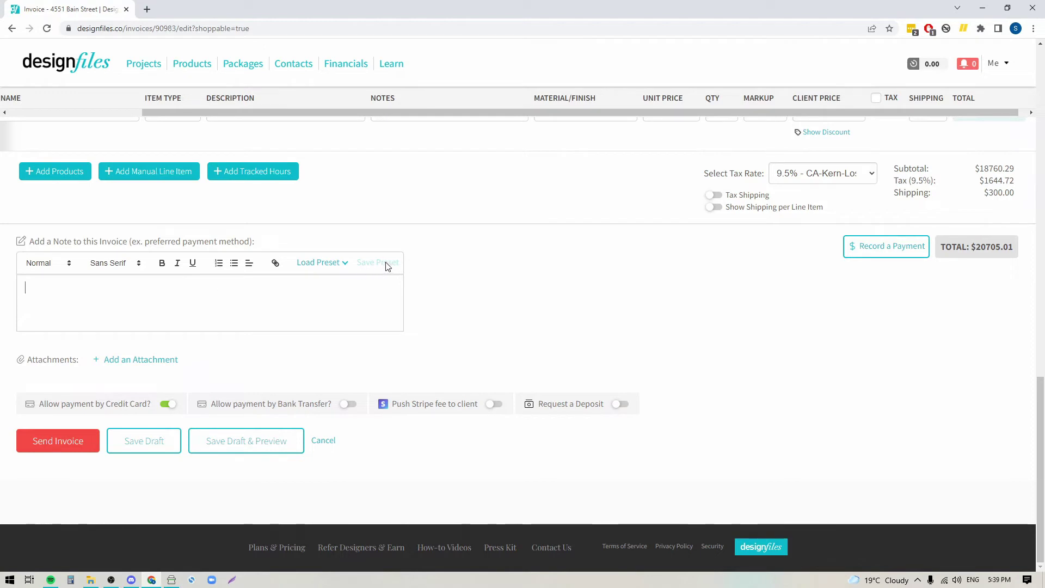
{"action": "left_click", "coordinate": [340, 263]}
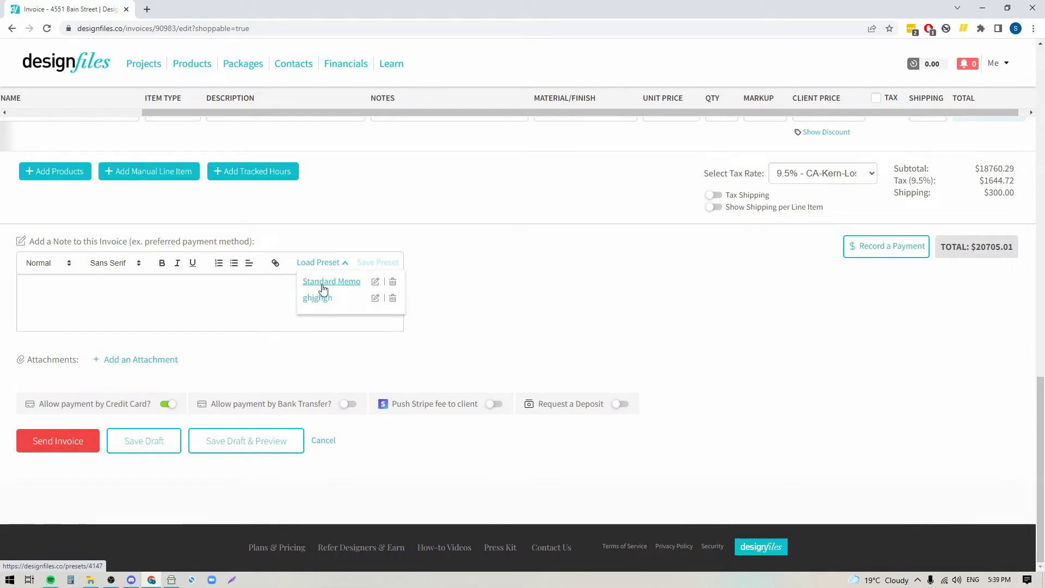
{"action": "left_click", "coordinate": [323, 281]}
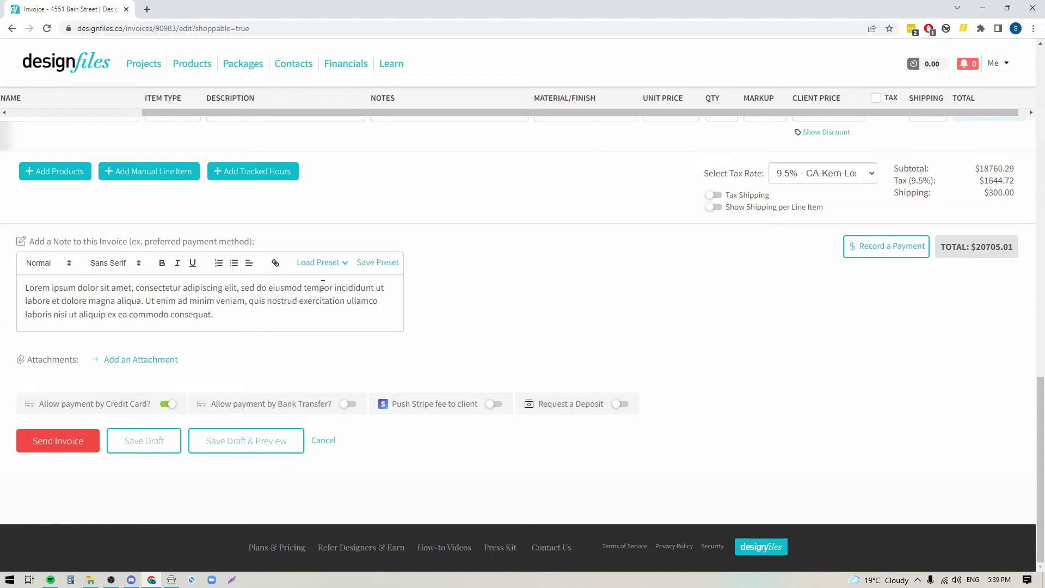
{"action": "left_click_drag", "start_coordinate": [217, 315], "coordinate": [6, 294]}
{"action": "key", "text": "BackSpace"}
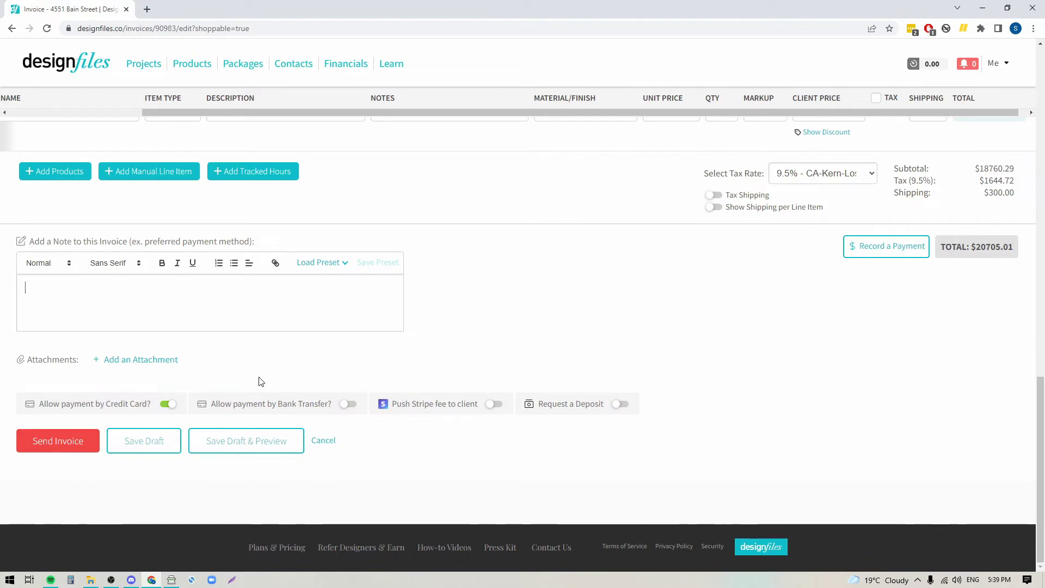
Step: Allow payment by bank transfer and push the Stripe fee to the client
{"action": "left_click_drag", "start_coordinate": [289, 112], "coordinate": [51, 170]}
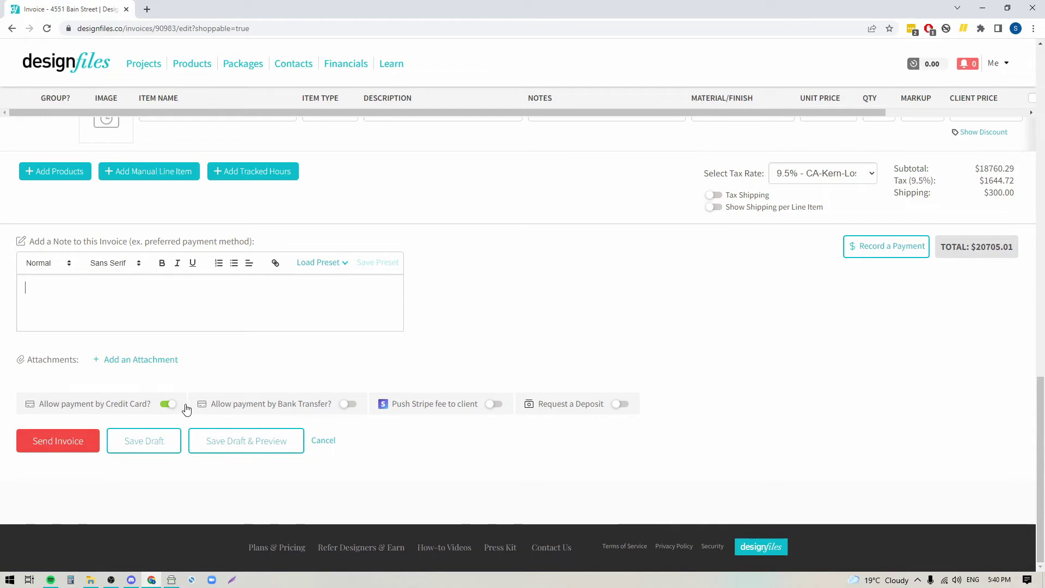
{"action": "left_click", "coordinate": [349, 406]}
{"action": "left_click", "coordinate": [493, 404]}
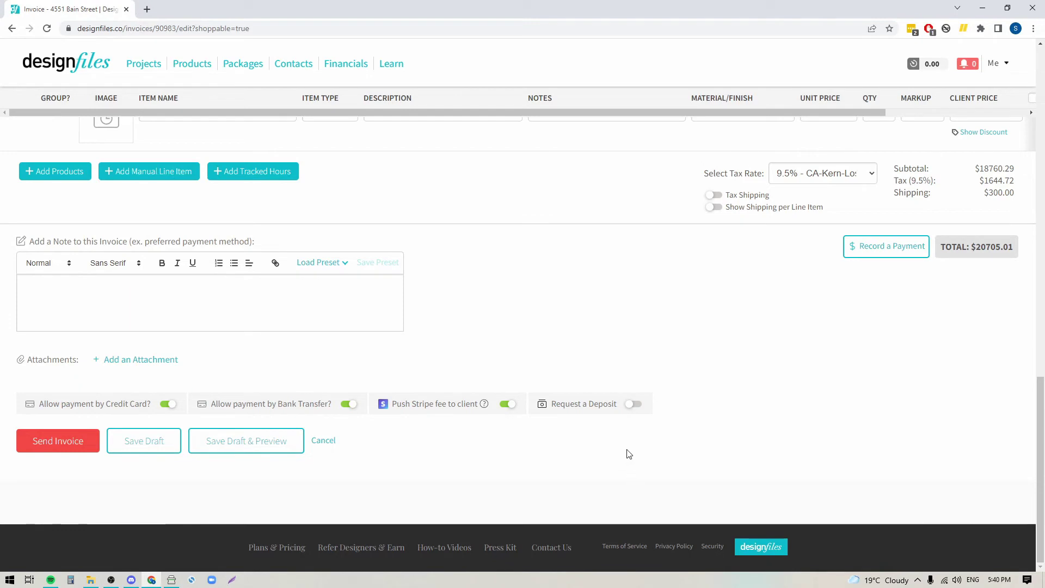
Step: Request a deposit of 50% on the invoice, set as a percentage instead of a dollar amount
{"action": "left_click", "coordinate": [632, 404]}
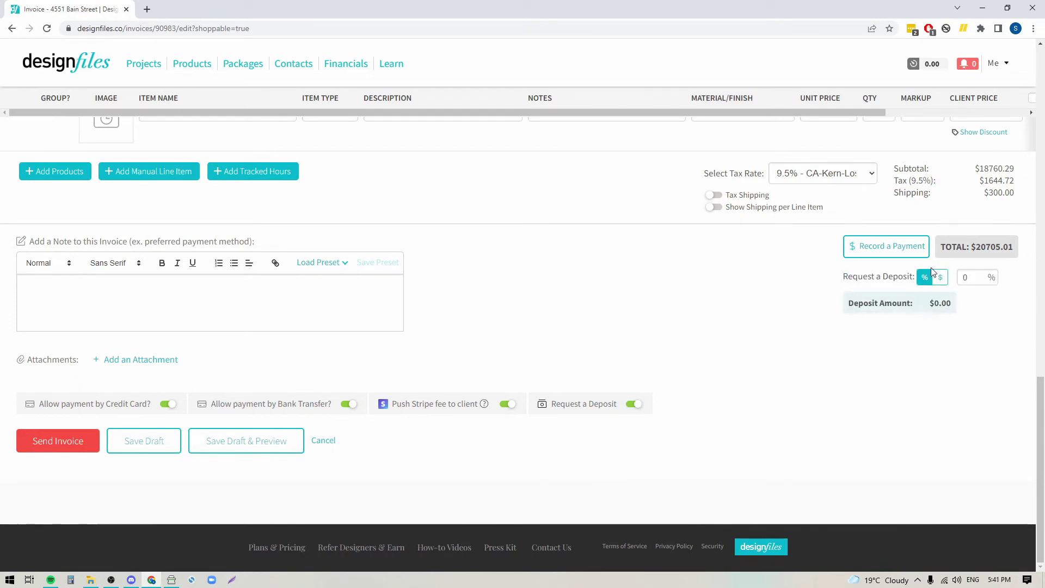
{"action": "left_click", "coordinate": [941, 278]}
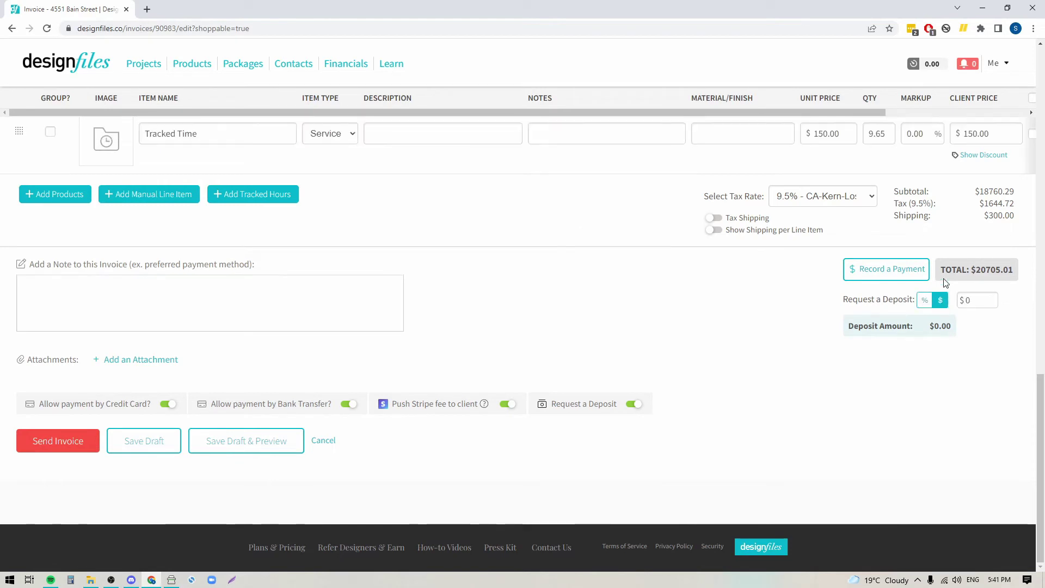
{"action": "left_click", "coordinate": [925, 300]}
{"action": "left_click", "coordinate": [963, 300]}
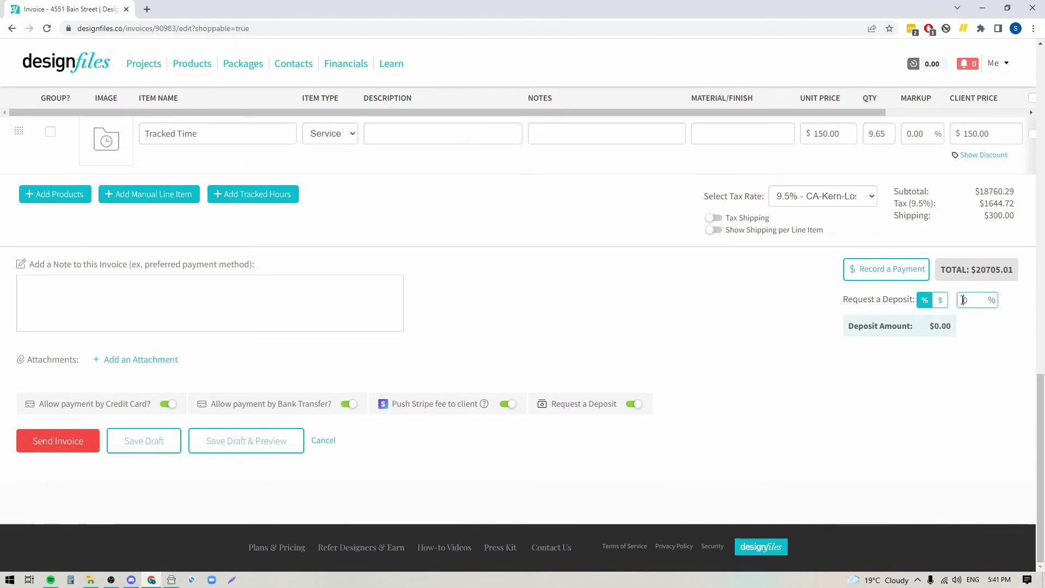
{"action": "type", "text": "50"}
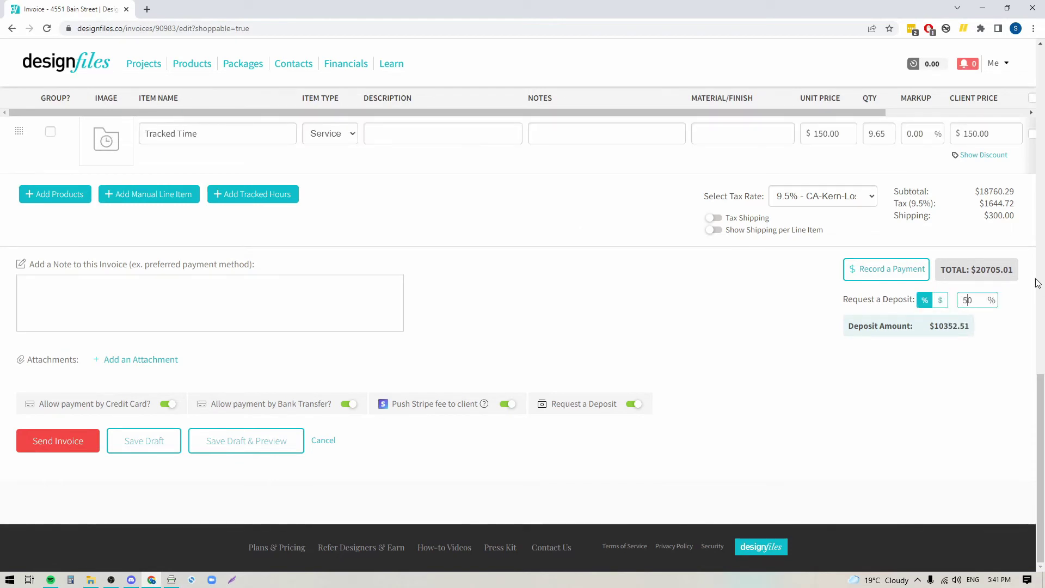
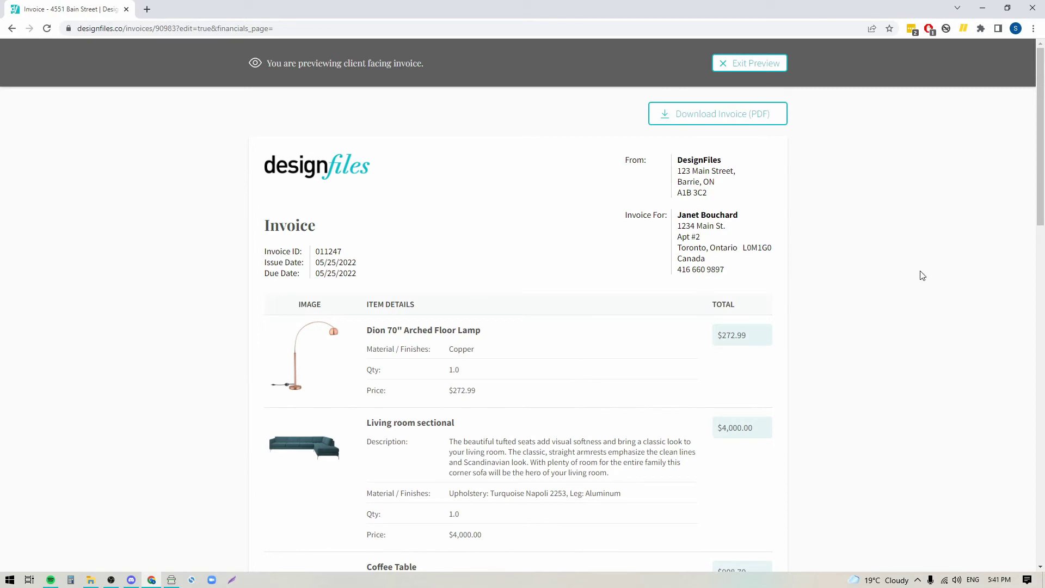
Step: Review the client-facing invoice preview from the first line items down to the totals and deposit
{"action": "scroll", "coordinate": [542, 380], "scroll_direction": "down", "scroll_amount": 1}
{"action": "scroll", "coordinate": [542, 380], "scroll_direction": "down", "scroll_amount": 6}
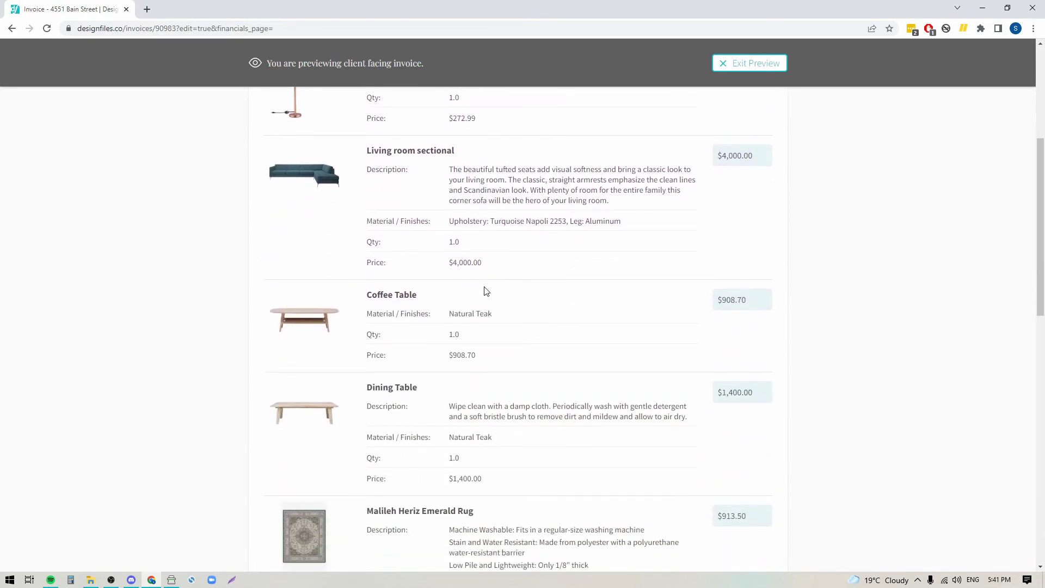
{"action": "scroll", "coordinate": [485, 290], "scroll_direction": "down", "scroll_amount": 7}
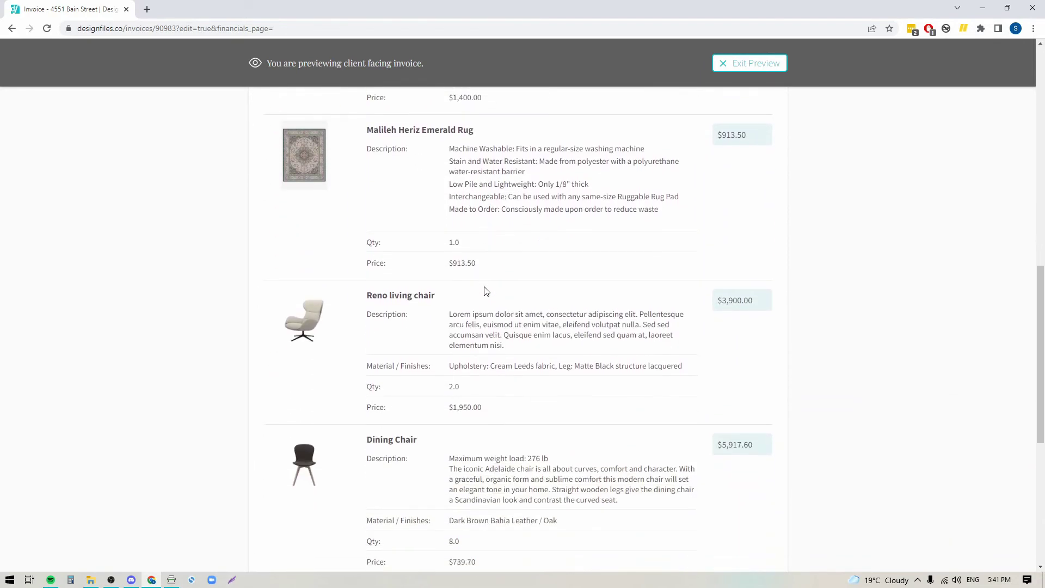
{"action": "scroll", "coordinate": [486, 291], "scroll_direction": "down", "scroll_amount": 4}
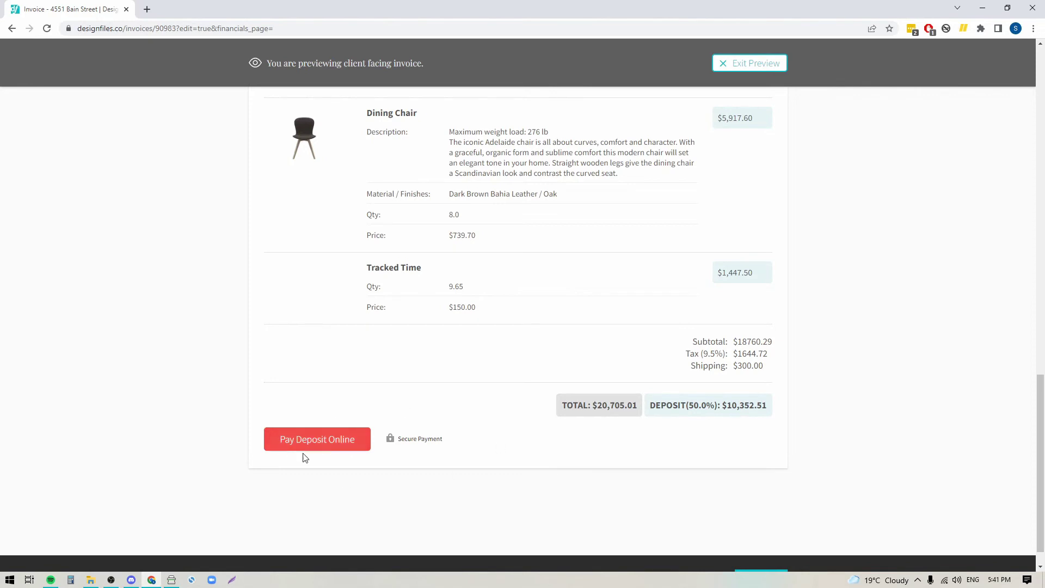
Step: Check the credit card processing fee in the online deposit payment form, close the form and return to editing the invoice
{"action": "left_click", "coordinate": [331, 444]}
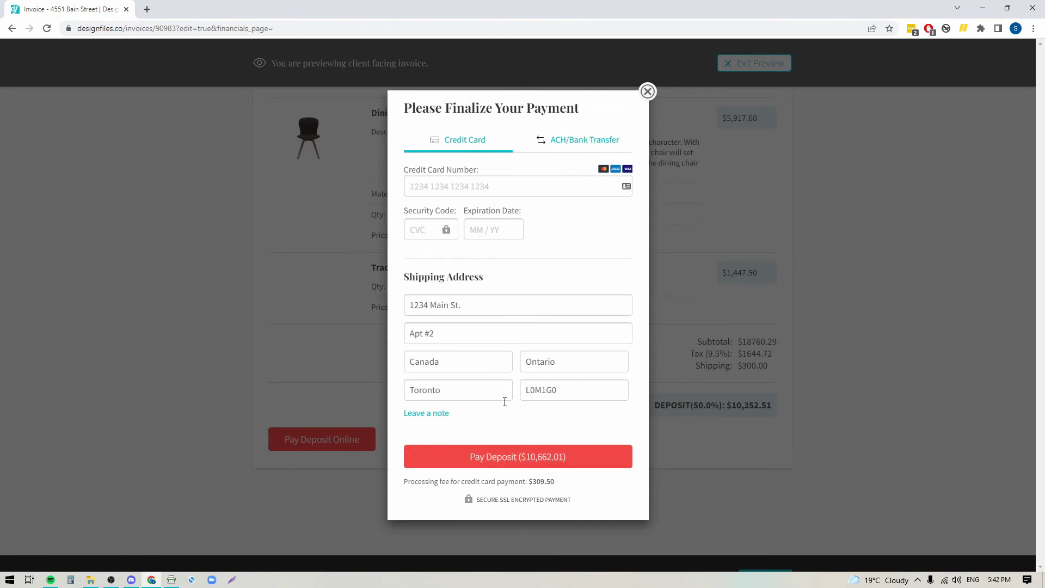
{"action": "left_click_drag", "start_coordinate": [415, 483], "coordinate": [552, 490]}
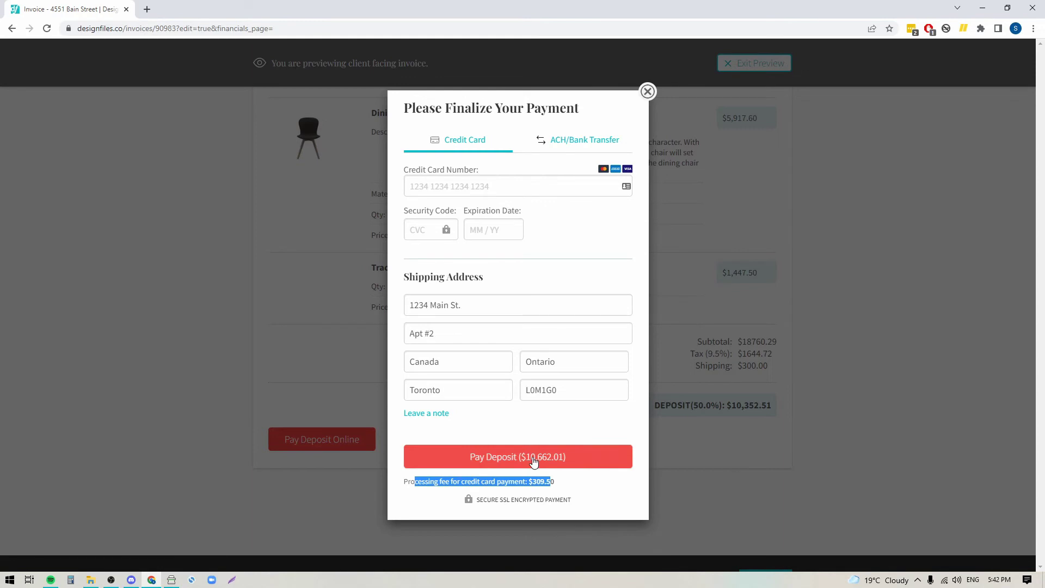
{"action": "left_click", "coordinate": [646, 93]}
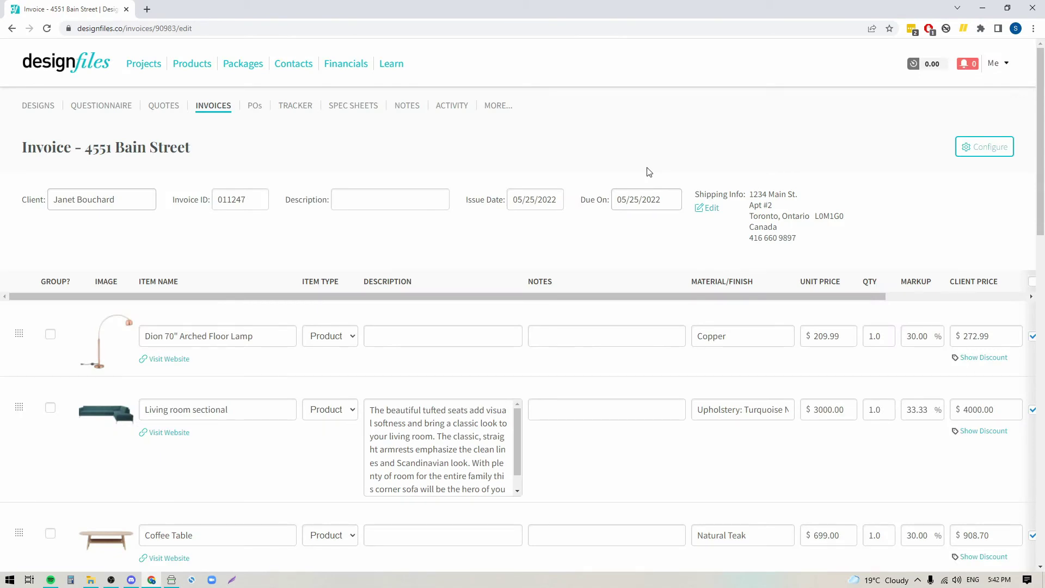
{"action": "scroll", "coordinate": [650, 172], "scroll_direction": "down", "scroll_amount": 17}
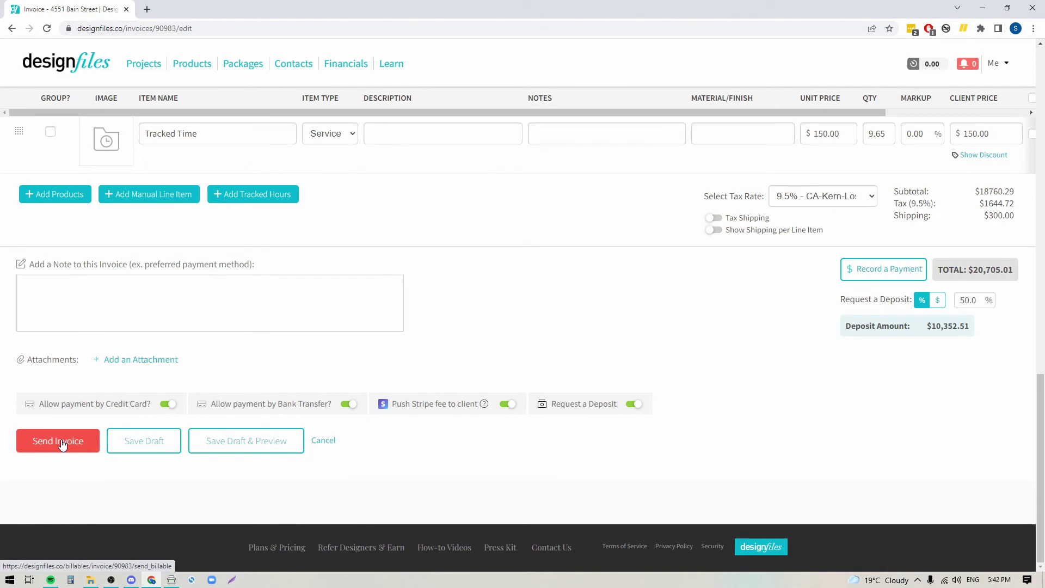
Step: Check the invoice sending form with its recipient, subject and message preset options, and close it without sending
{"action": "left_click", "coordinate": [61, 441]}
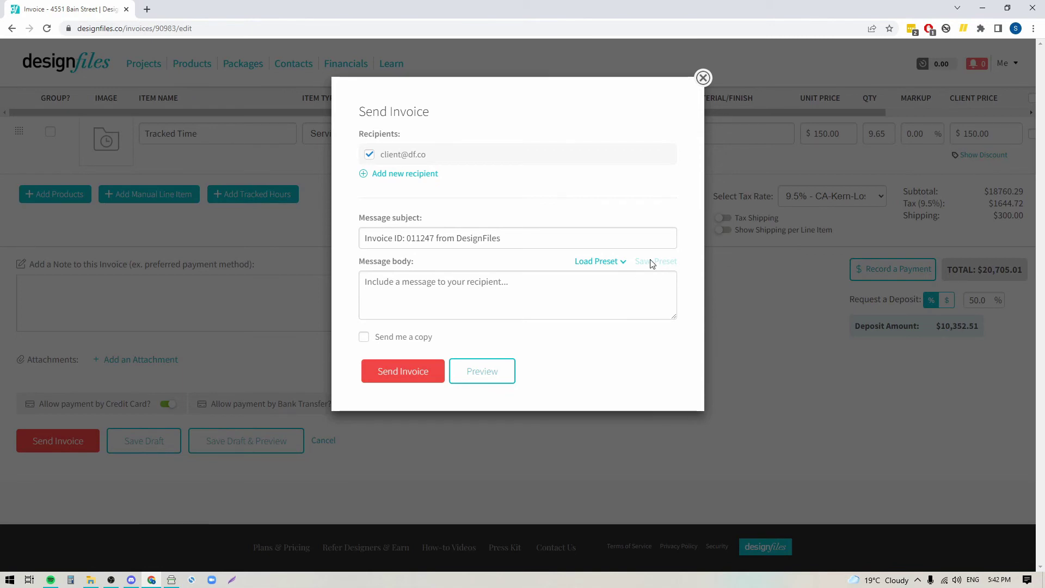
{"action": "left_click", "coordinate": [623, 263]}
{"action": "left_click", "coordinate": [696, 251]}
{"action": "left_click", "coordinate": [702, 78]}
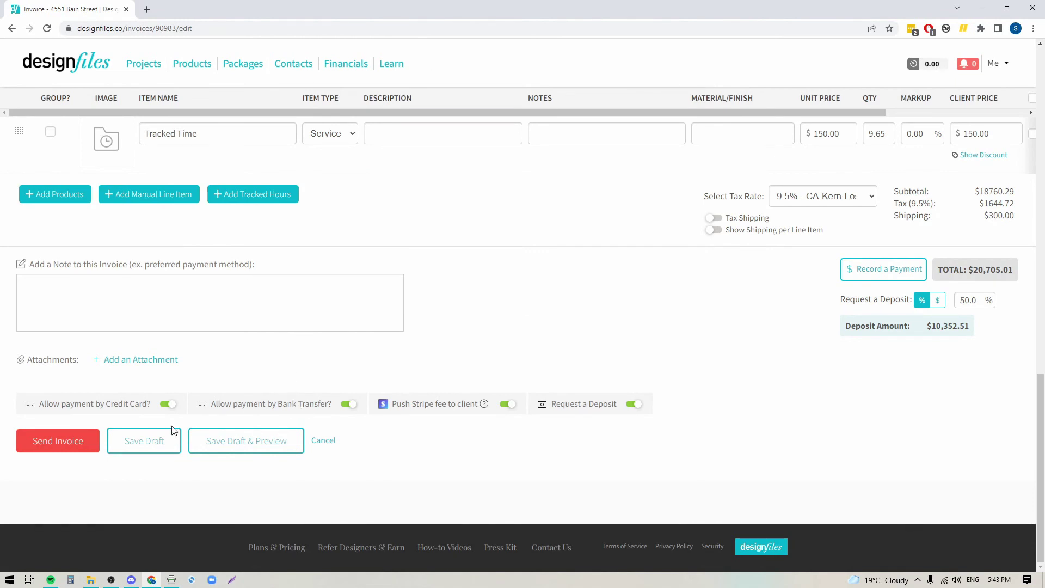
Step: Disallow payment by credit card and bank transfer on the invoice and save it as a draft
{"action": "left_click", "coordinate": [169, 404]}
{"action": "left_click", "coordinate": [348, 406]}
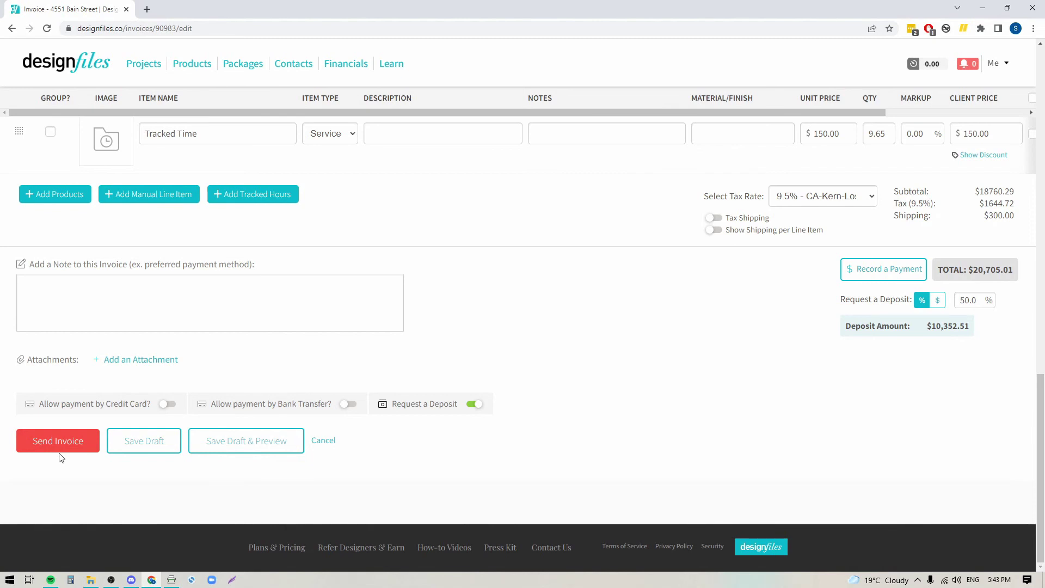
{"action": "left_click", "coordinate": [139, 444]}
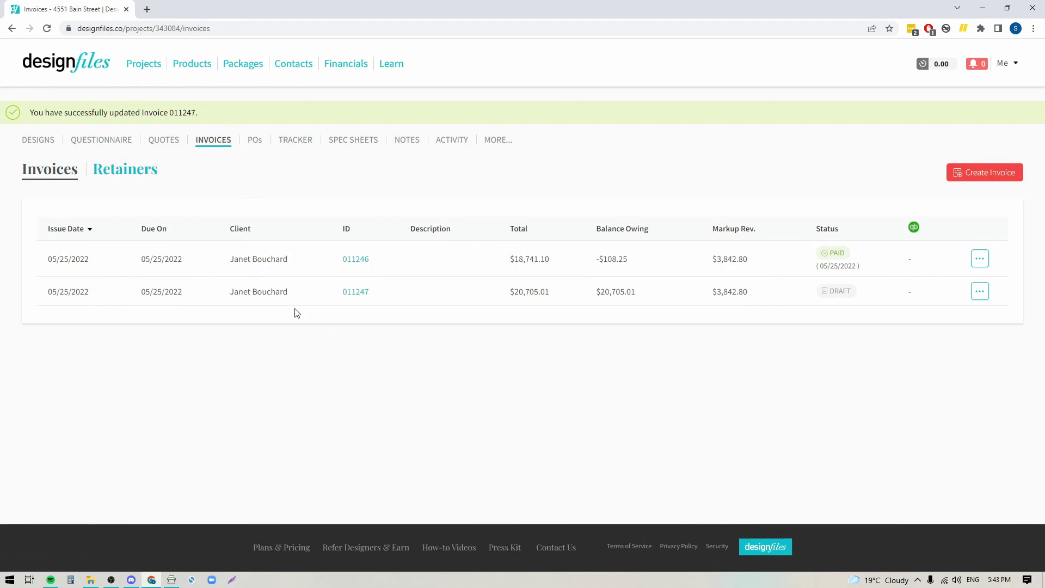
Step: Record a payment of $20,705.01 on the draft invoice, with Check as the payment method
{"action": "left_click", "coordinate": [981, 293]}
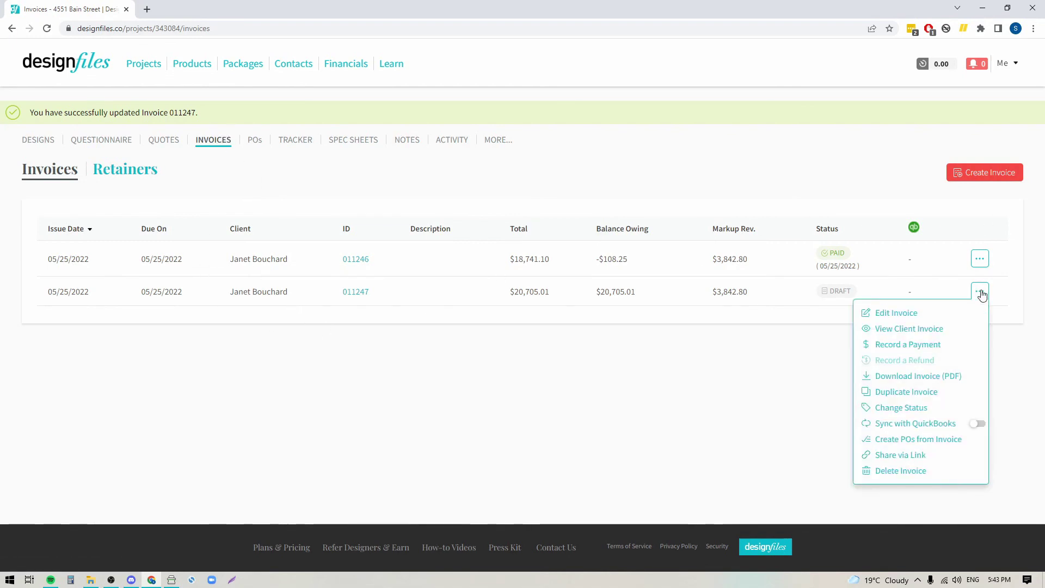
{"action": "left_click", "coordinate": [898, 345]}
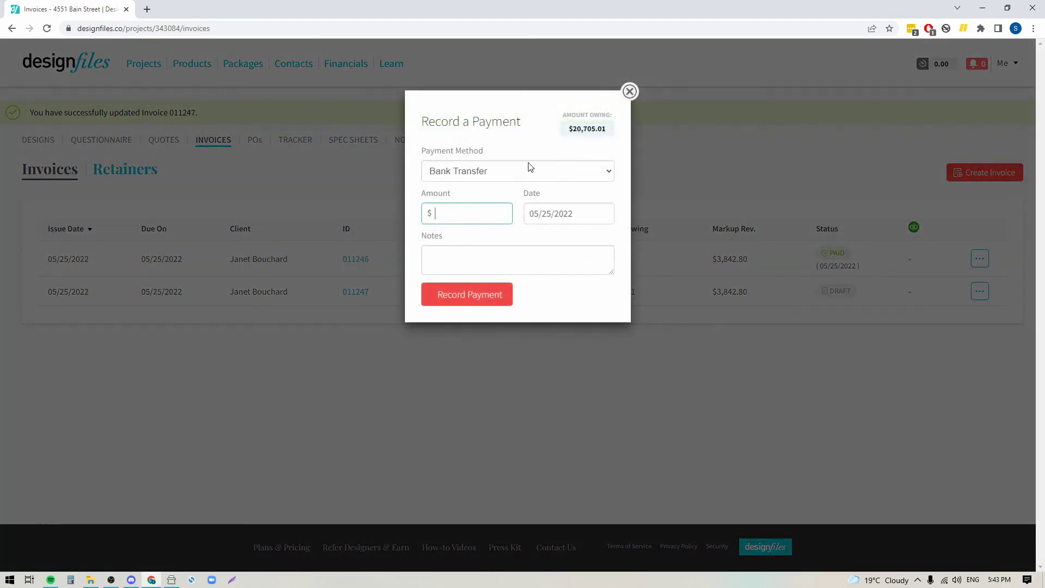
{"action": "left_click", "coordinate": [530, 167]}
{"action": "left_click", "coordinate": [462, 224]}
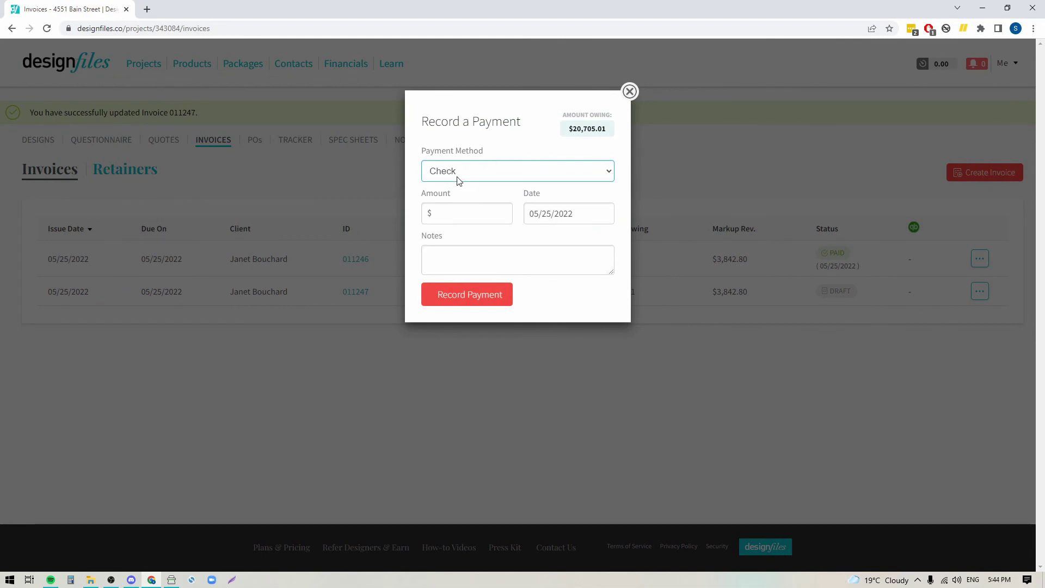
{"action": "left_click", "coordinate": [449, 213]}
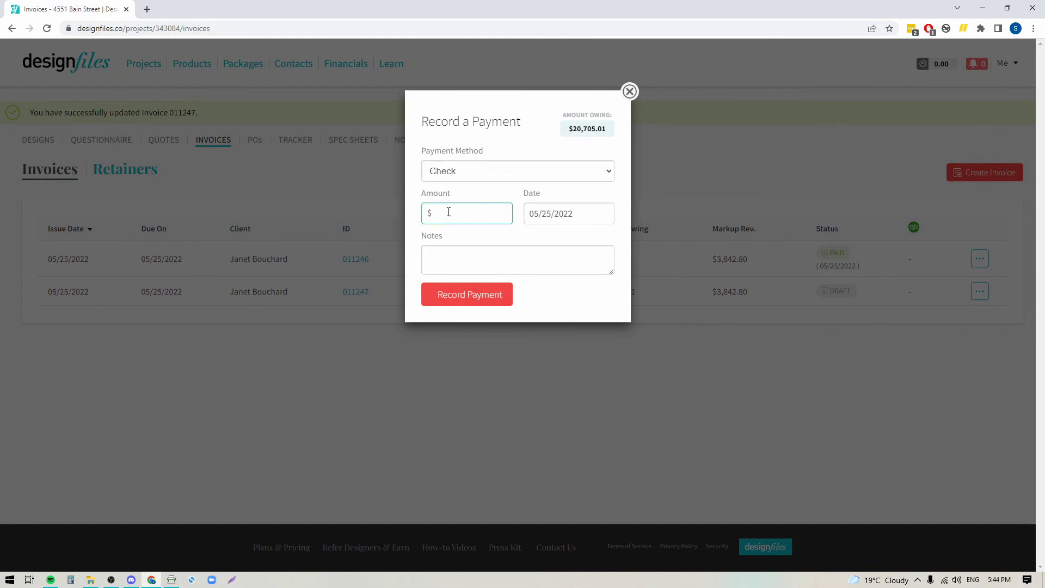
{"action": "type", "text": "20705.1"}
{"action": "left_click", "coordinate": [463, 219]}
{"action": "type", "text": "01"}
{"action": "left_click", "coordinate": [468, 296]}
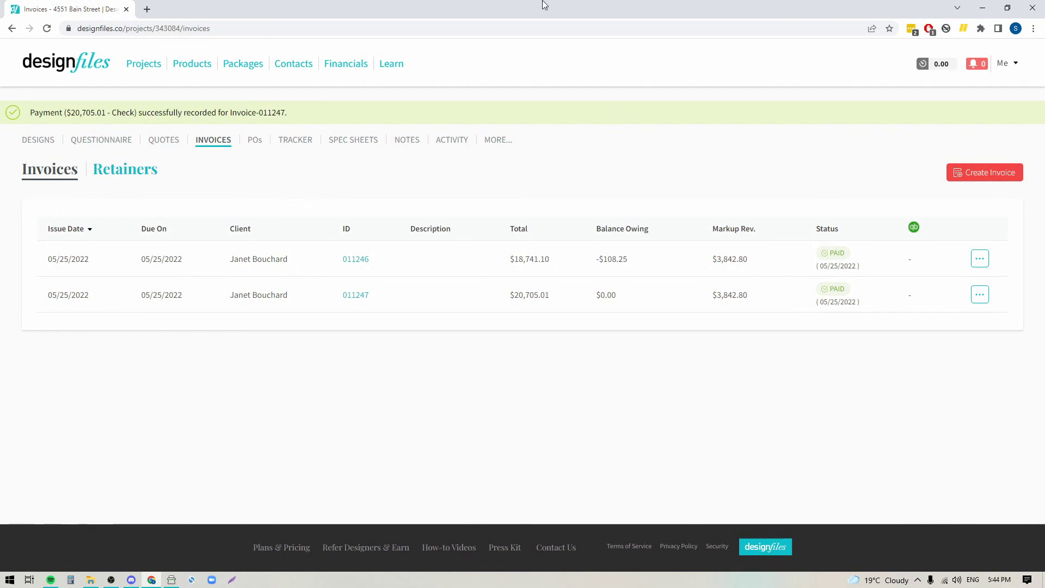
Step: Open the how-to videos and look through the Billing, Payments & Packages playlist
{"action": "mouse_move", "coordinate": [394, 69]}
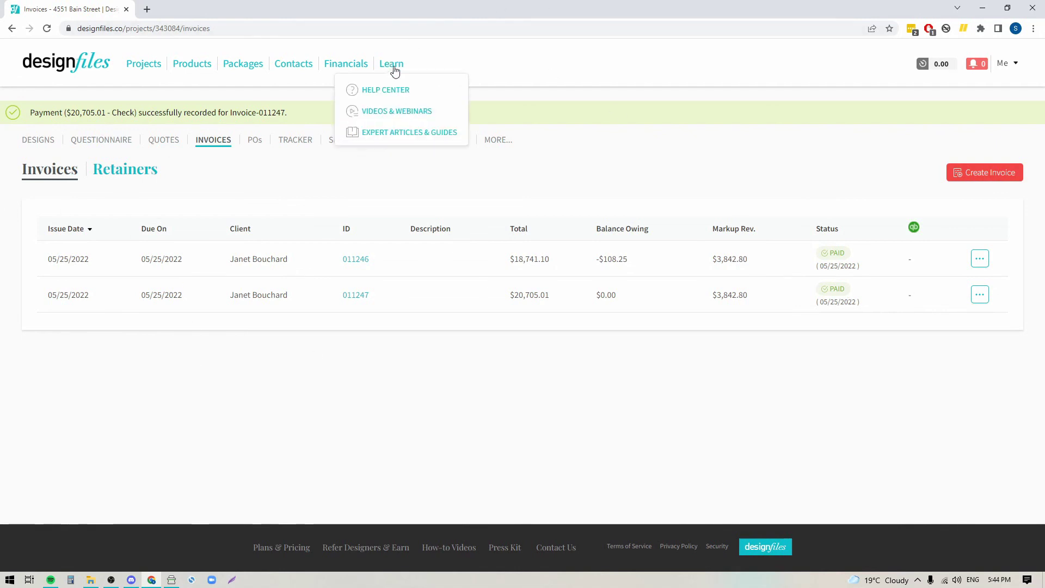
{"action": "left_click", "coordinate": [397, 112]}
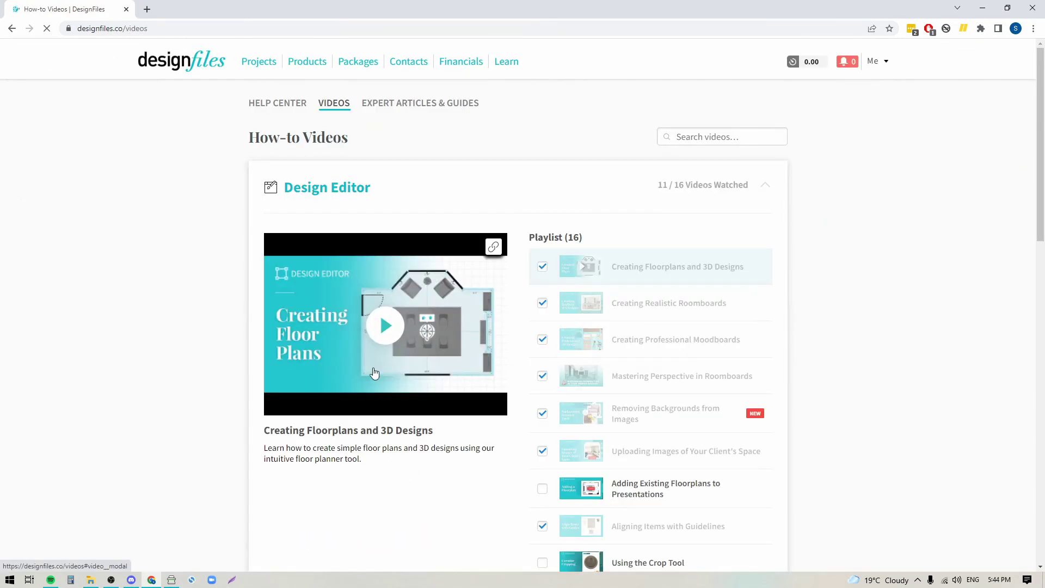
{"action": "scroll", "coordinate": [374, 372], "scroll_direction": "down", "scroll_amount": 10}
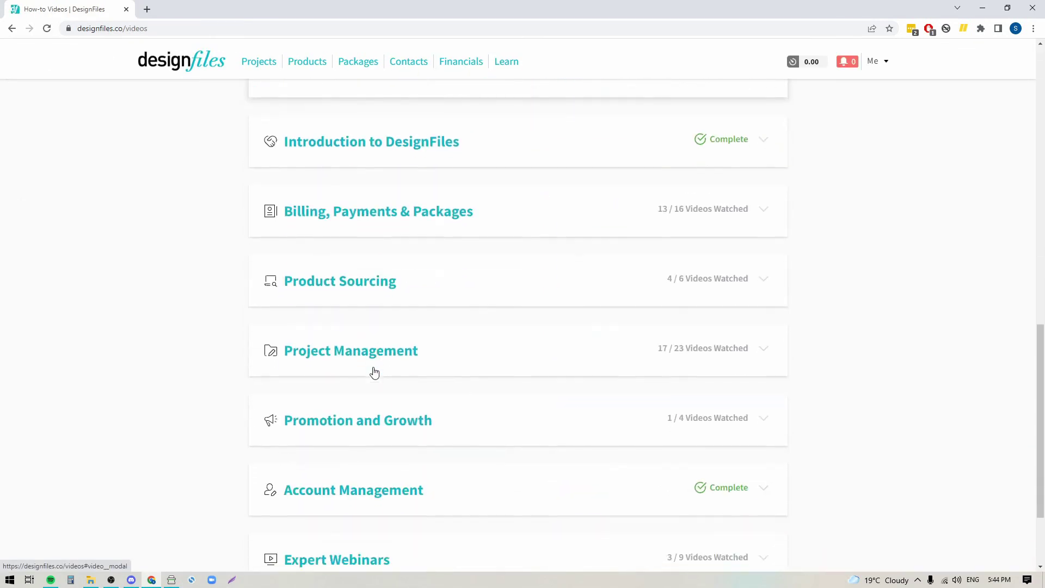
{"action": "left_click", "coordinate": [364, 212]}
{"action": "scroll", "coordinate": [898, 330], "scroll_direction": "down", "scroll_amount": 2}
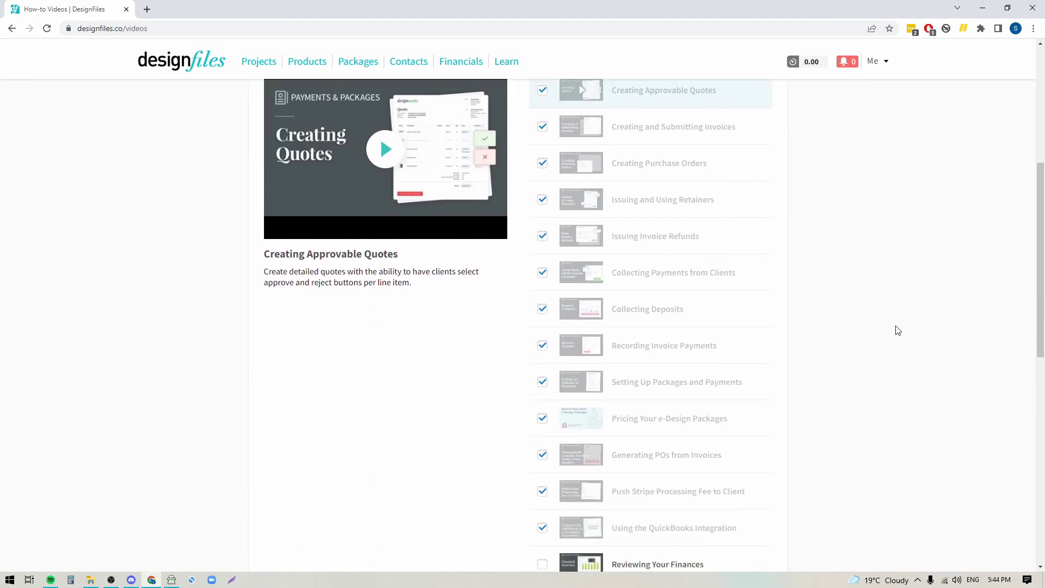